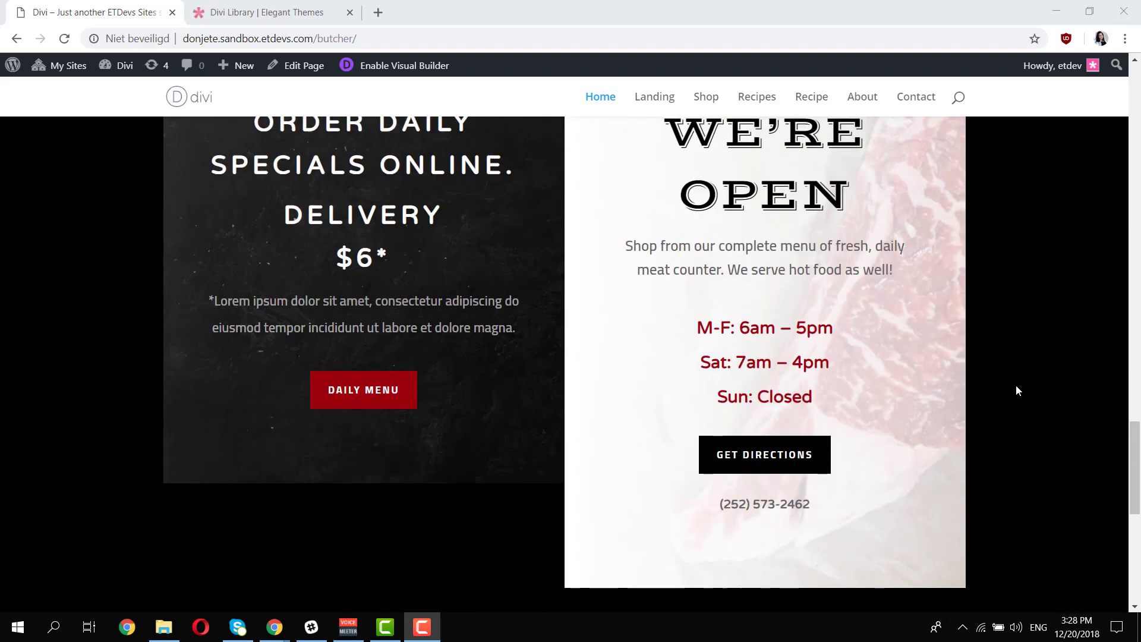
scroll(1016, 386, "up", 10)
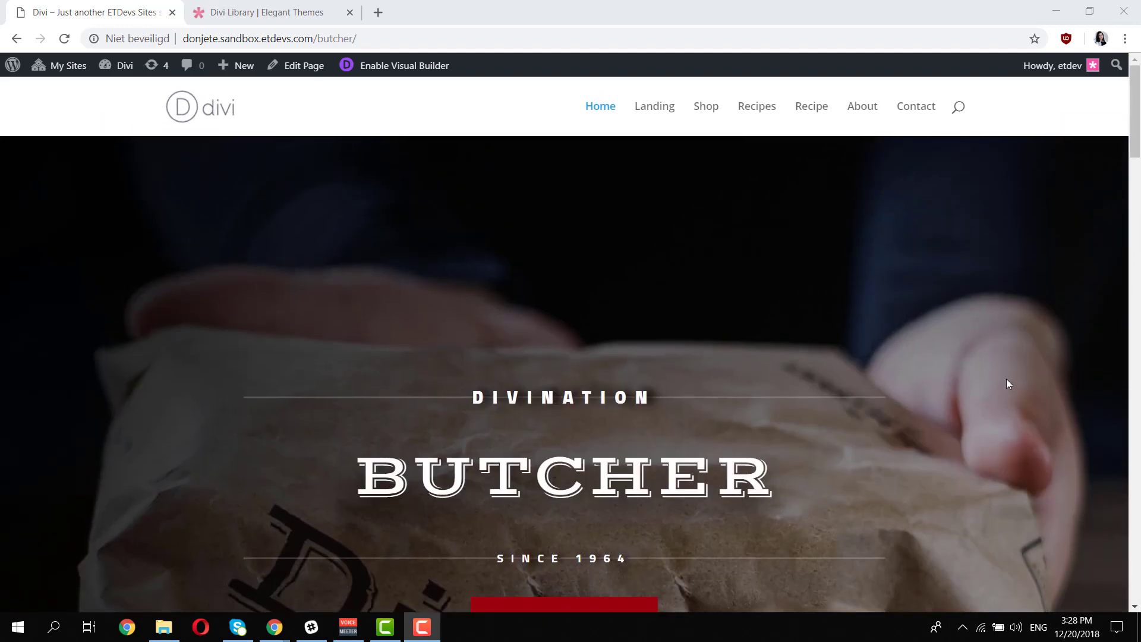
scroll(937, 372, "down", 2)
scroll(935, 371, "up", 2)
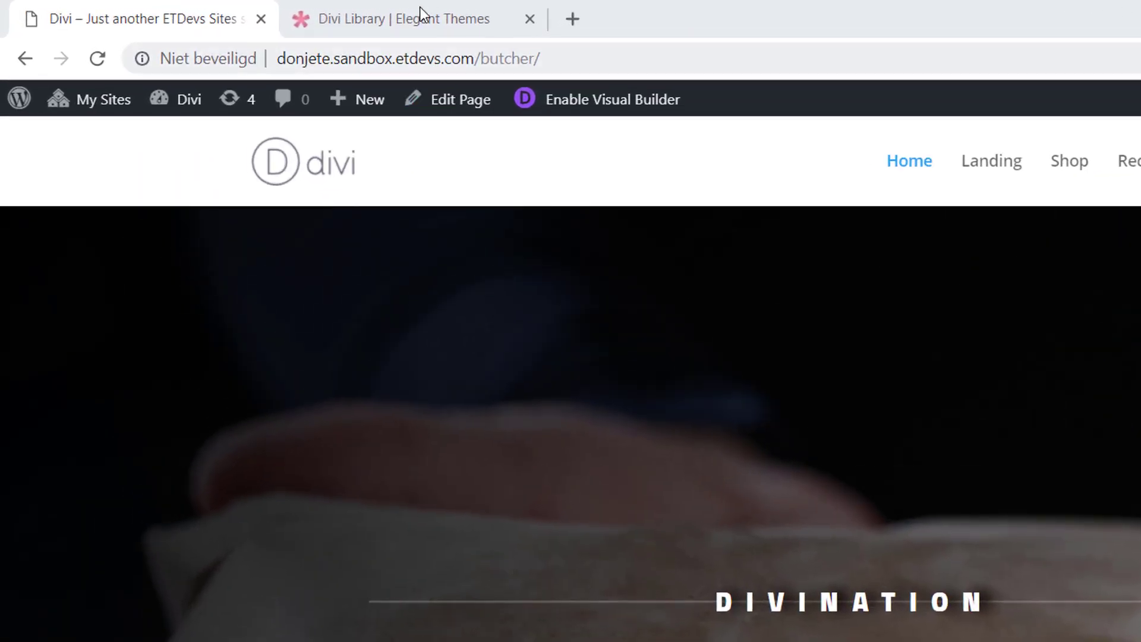
Switch to the Divi Library page and open the Butcher layout pack at the end of the list
left_click(275, 12)
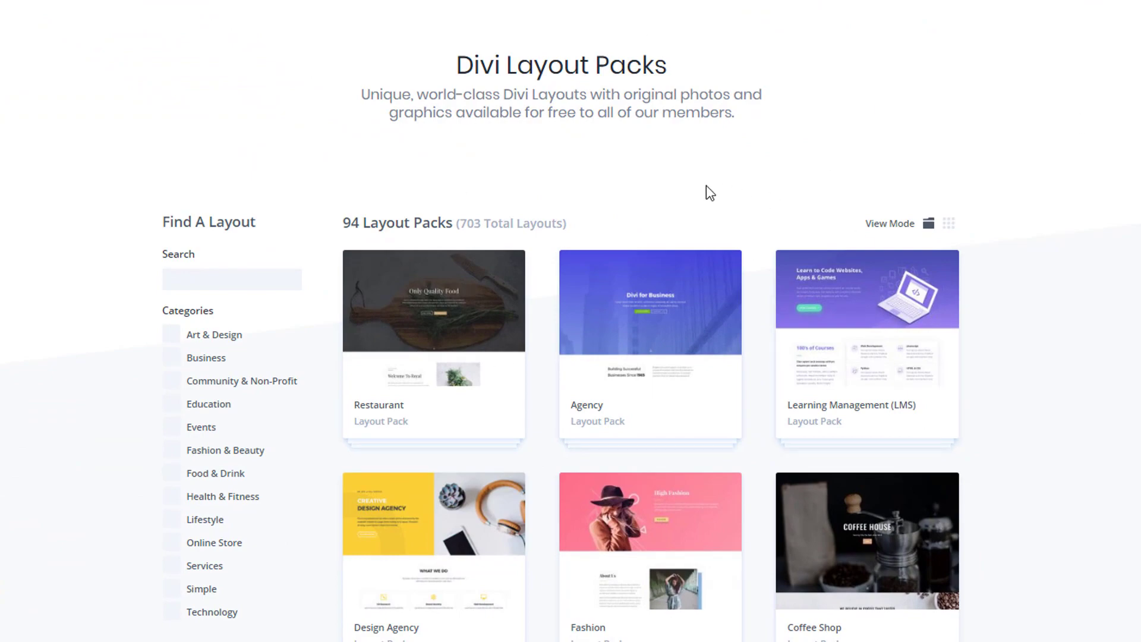
scroll(706, 185, "down", 15)
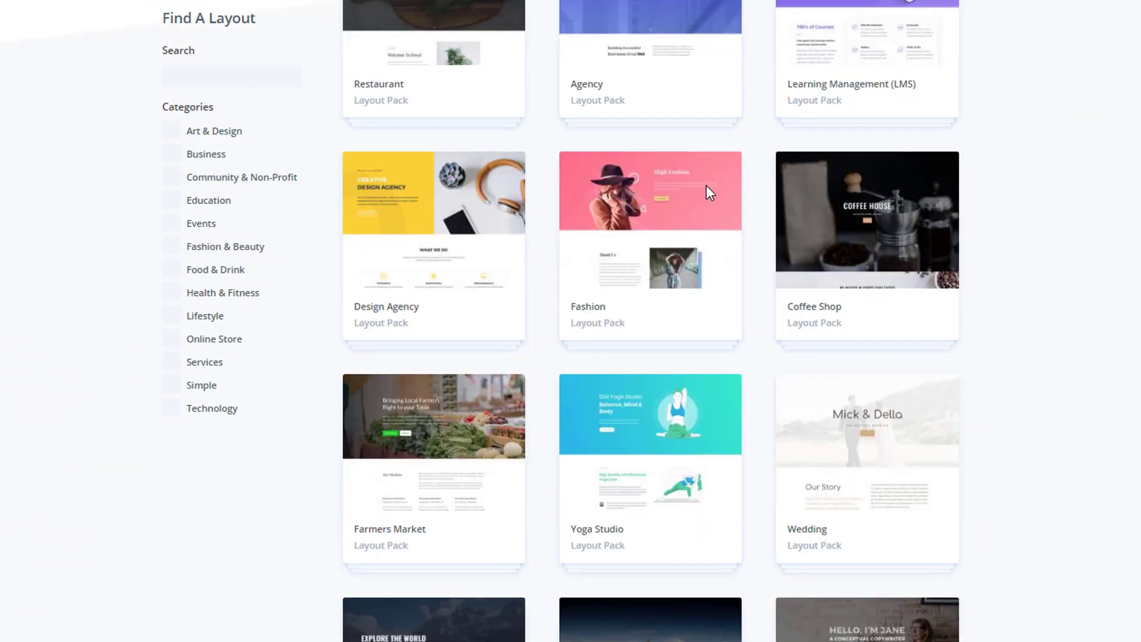
scroll(706, 186, "down", 20)
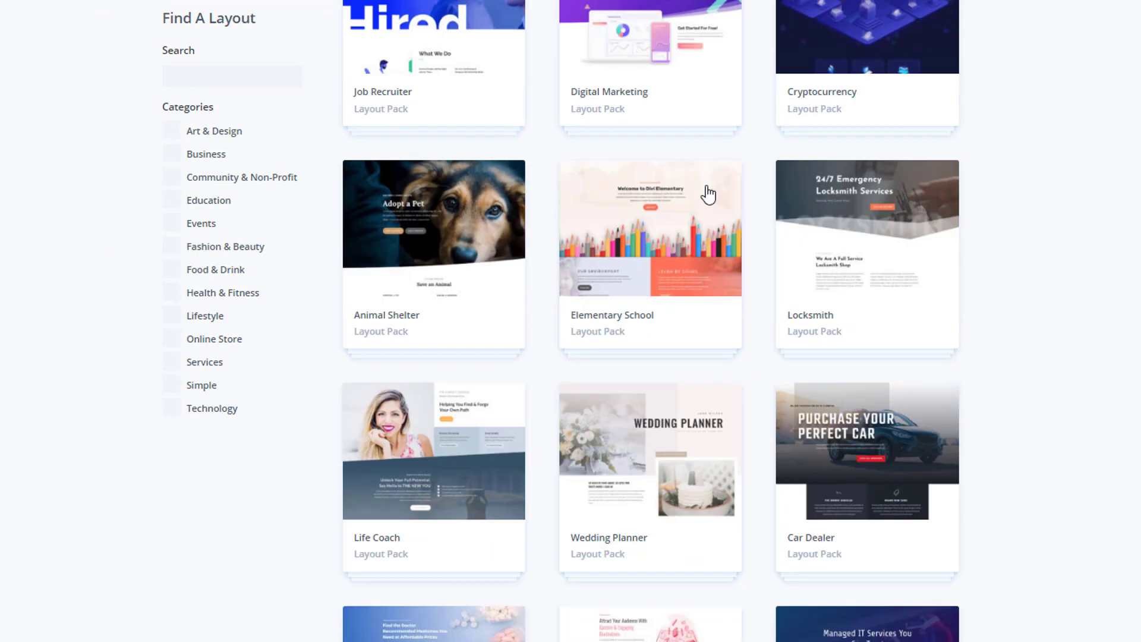
scroll(709, 193, "down", 20)
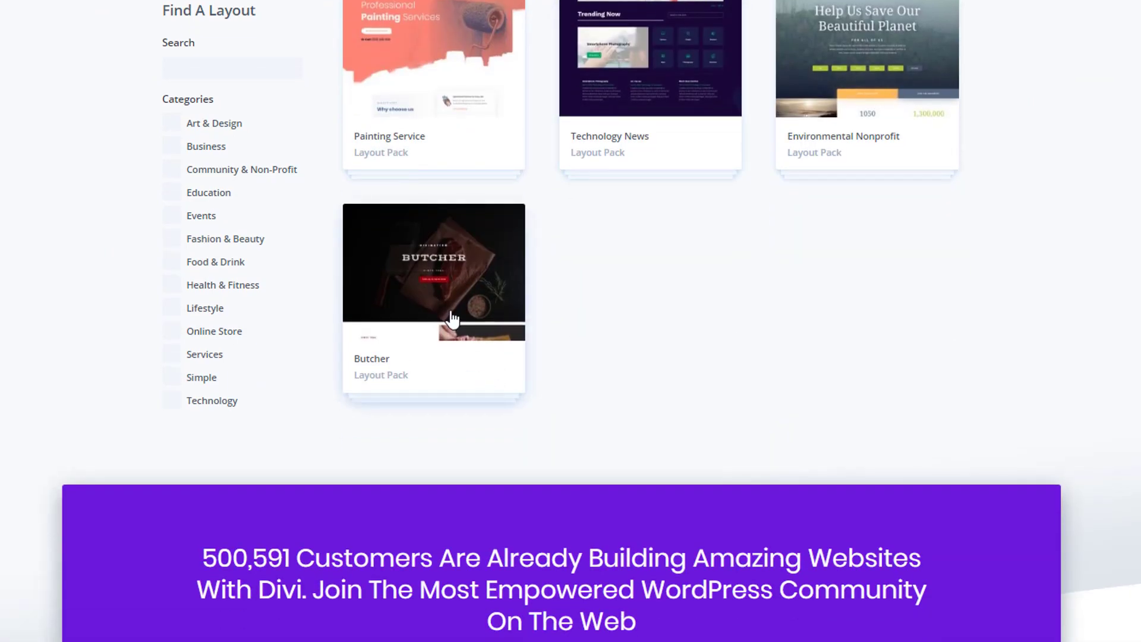
left_click(452, 319)
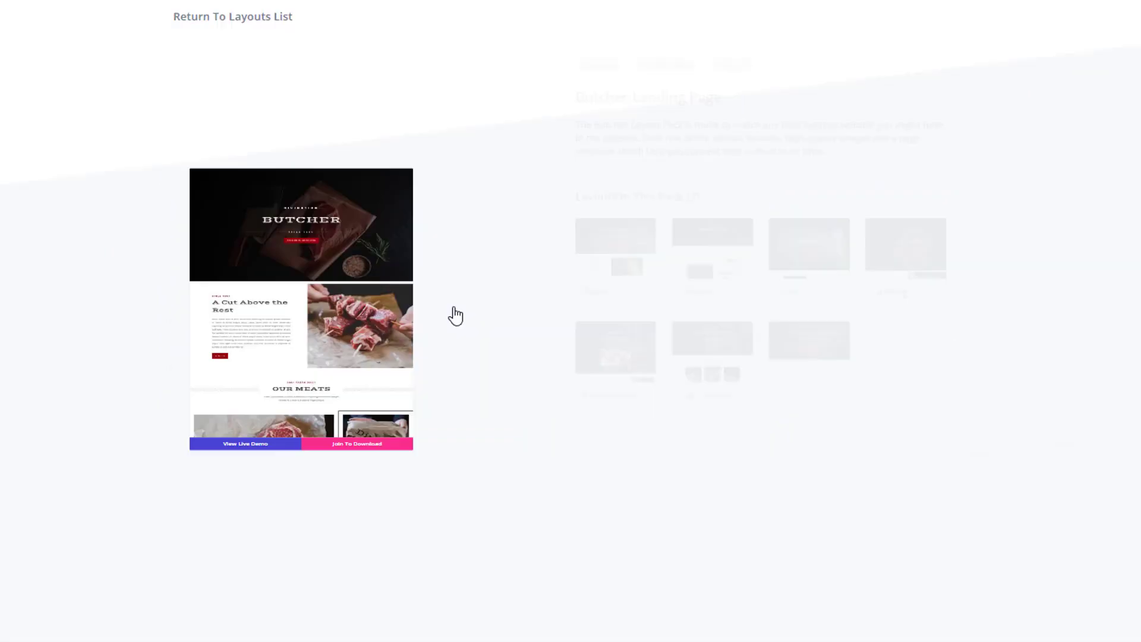
Preview the Contact, Home, Shop and Recipes layouts in the Butcher pack
left_click(676, 264)
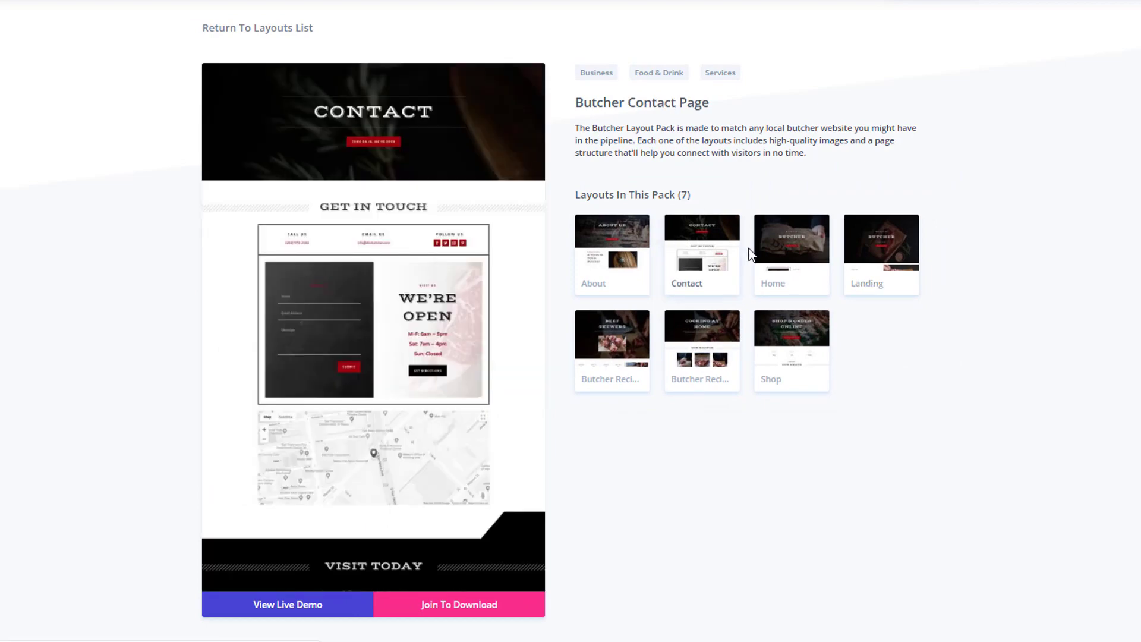
left_click(777, 262)
left_click(761, 370)
left_click(697, 356)
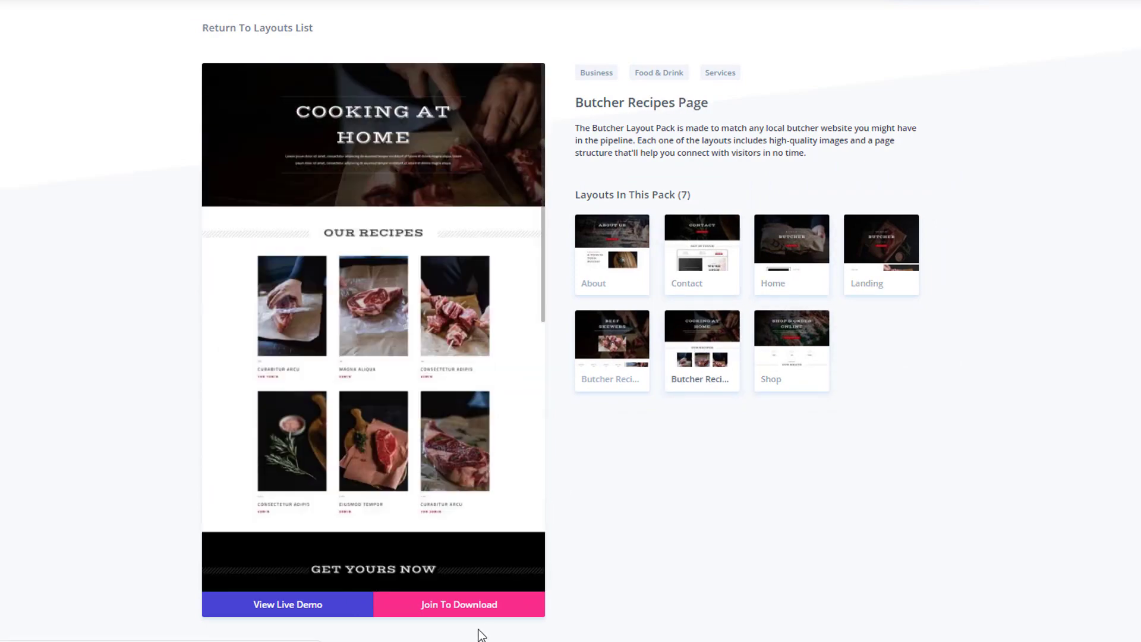
Open the live demo of the Butcher Recipes Page and look through its single Recipe page
left_click(337, 612)
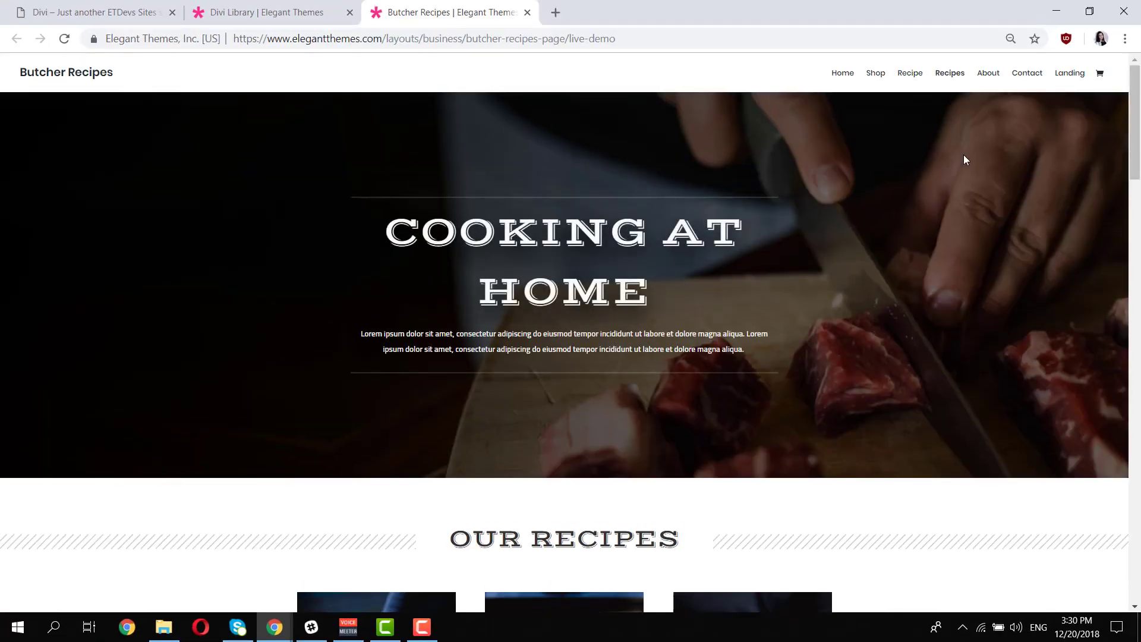
left_click(898, 74)
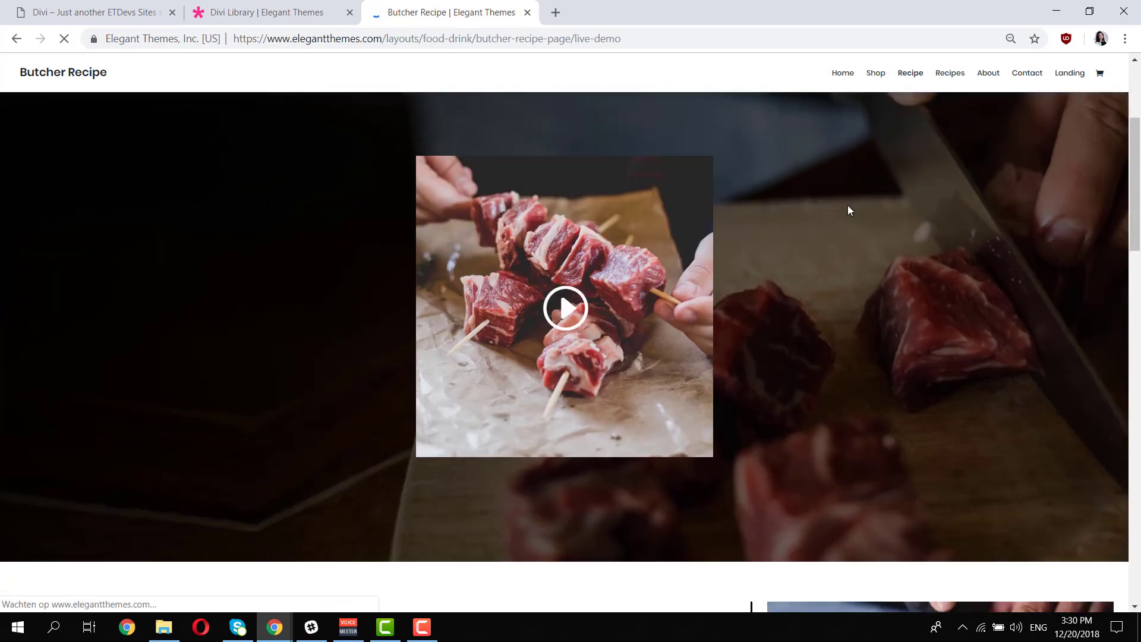
scroll(849, 211, "down", 13)
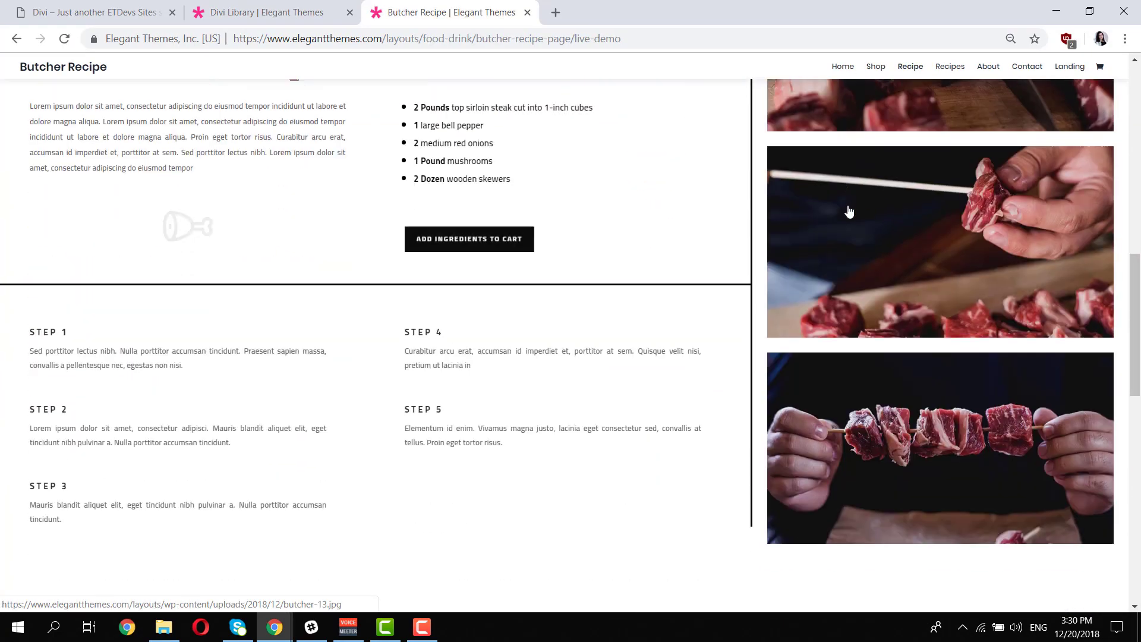
scroll(715, 266, "down", 1)
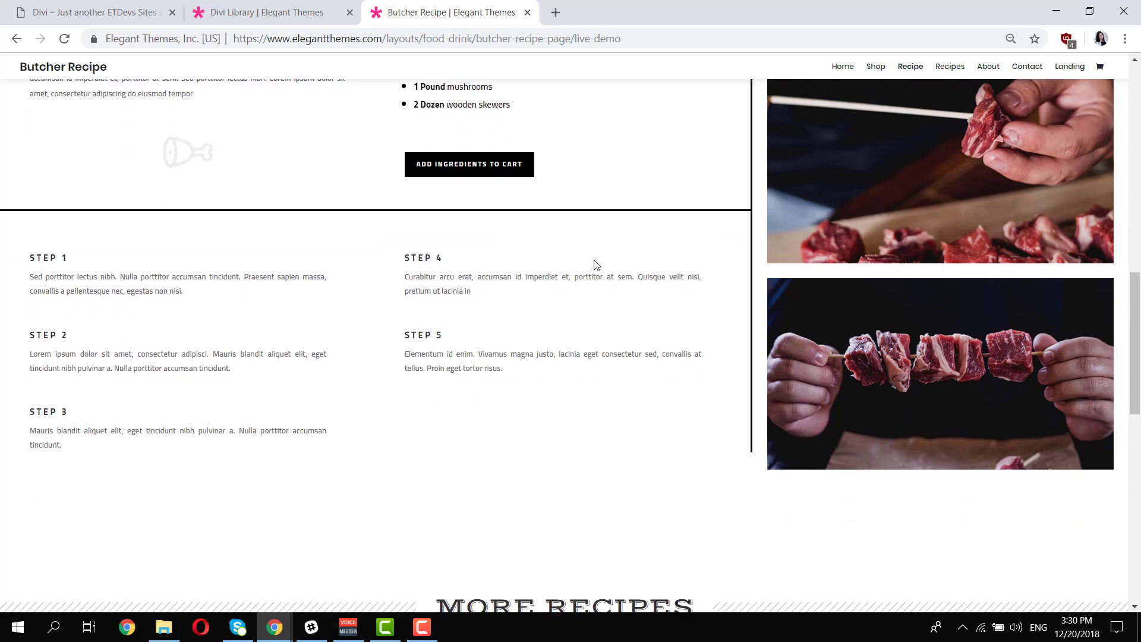
Return to the WordPress site, add a new page titled "Landing" and publish it
left_click(83, 15)
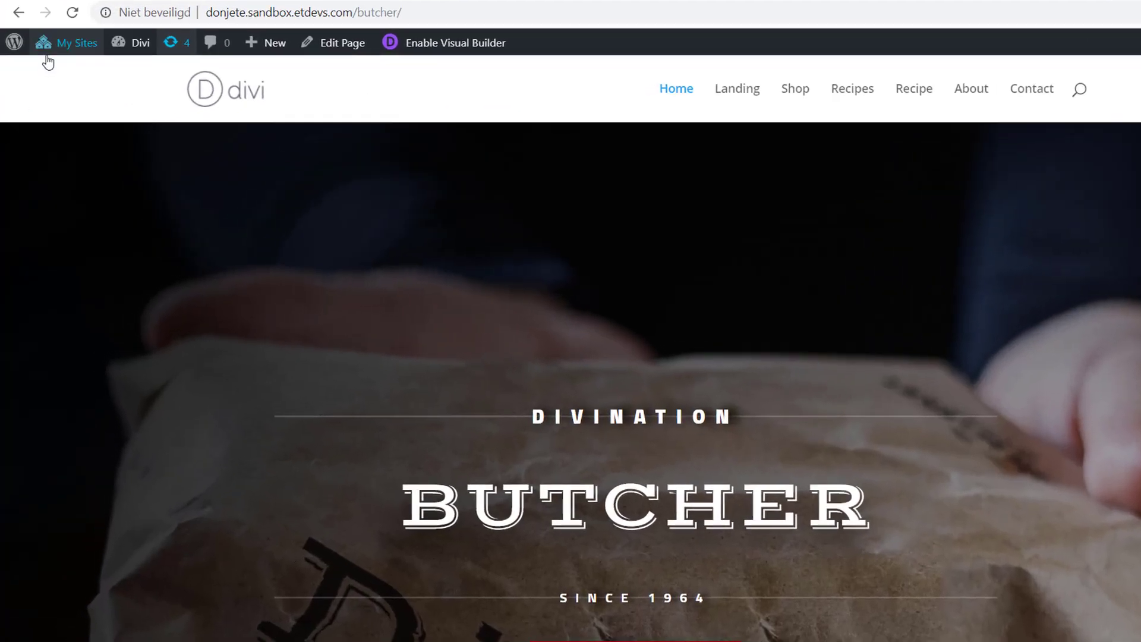
mouse_move(20, 73)
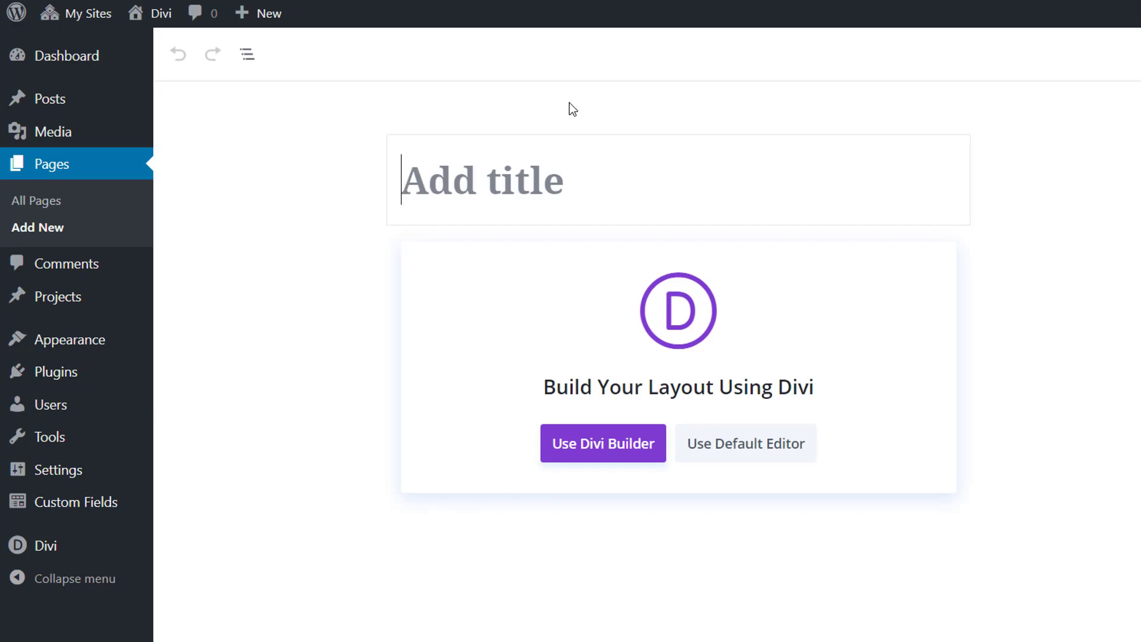
type("Landing")
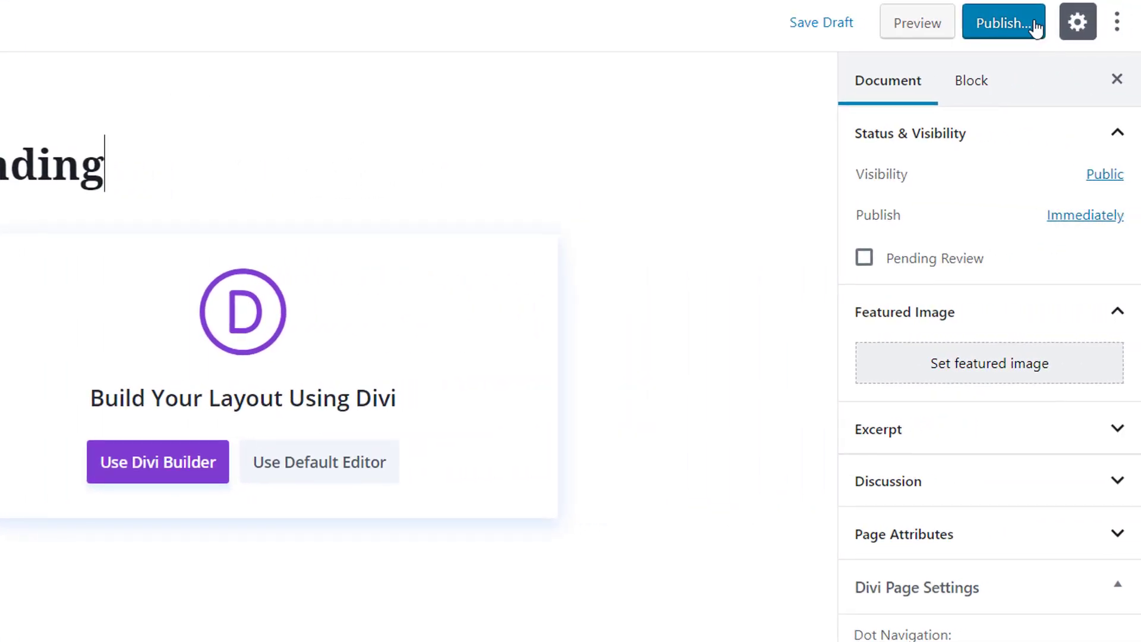
left_click(1035, 28)
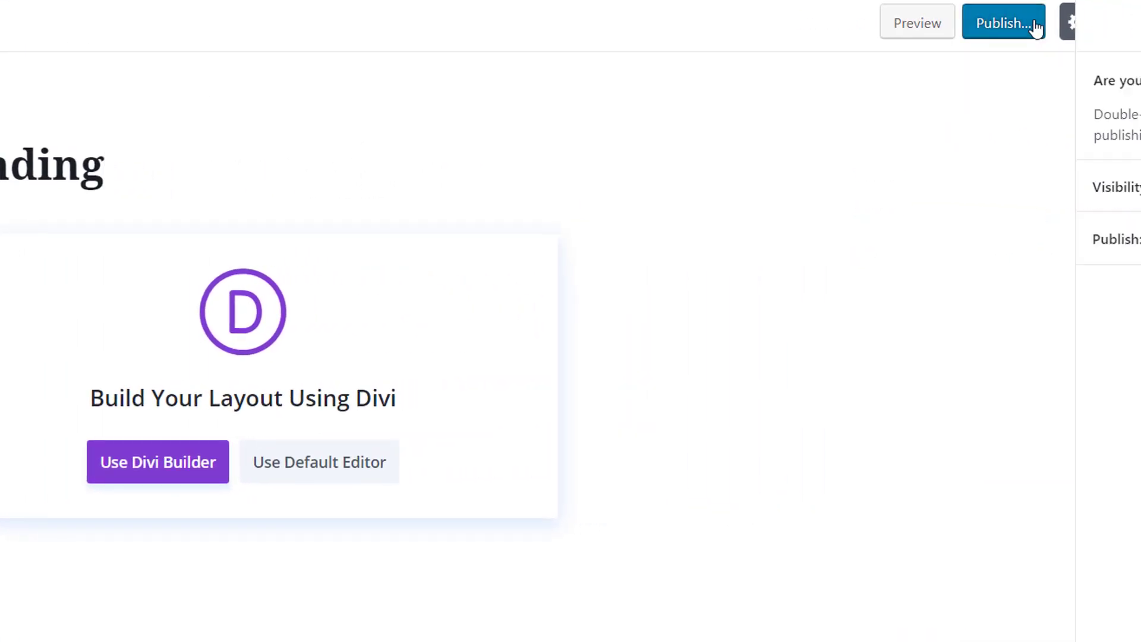
left_click(1037, 28)
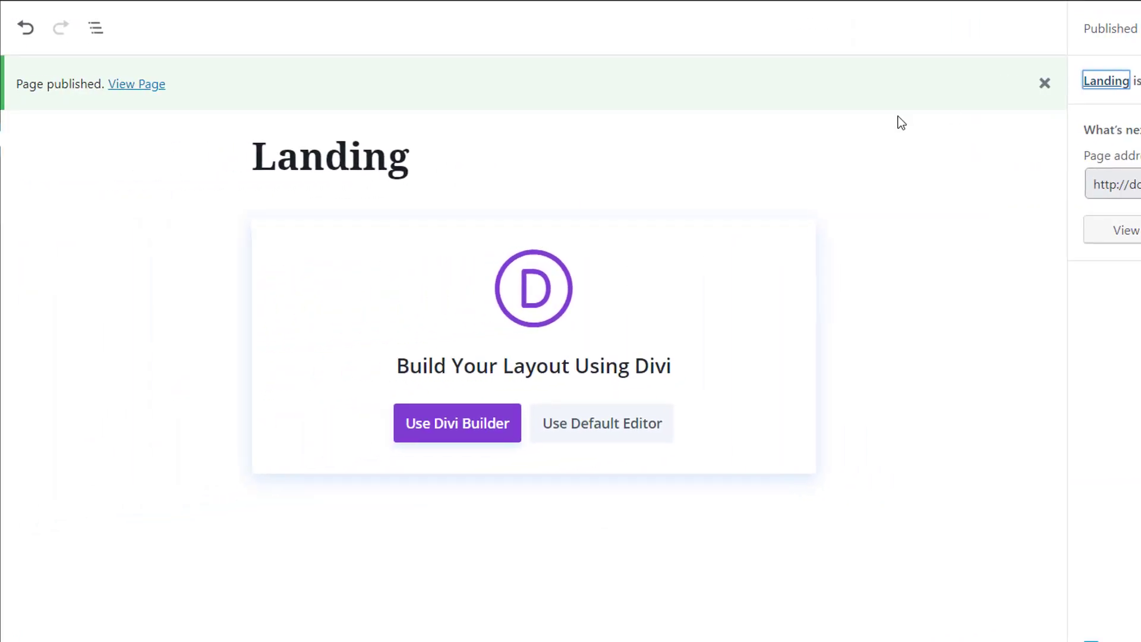
Build the Landing page with the Divi Builder and load the premade Butcher Landing Page layout
left_click(464, 413)
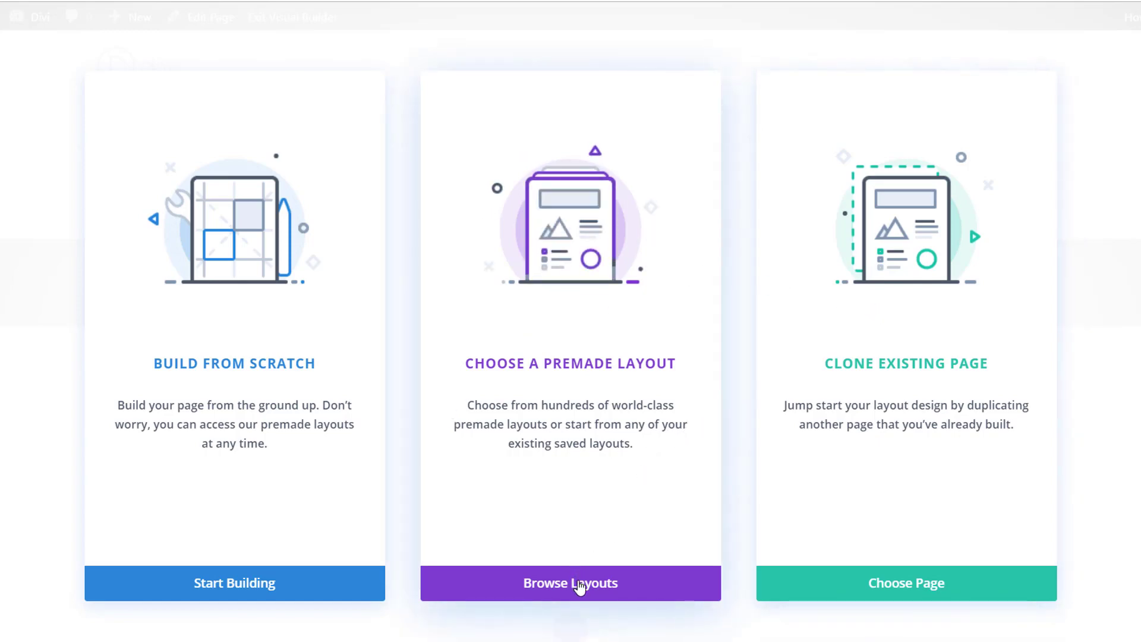
left_click(581, 584)
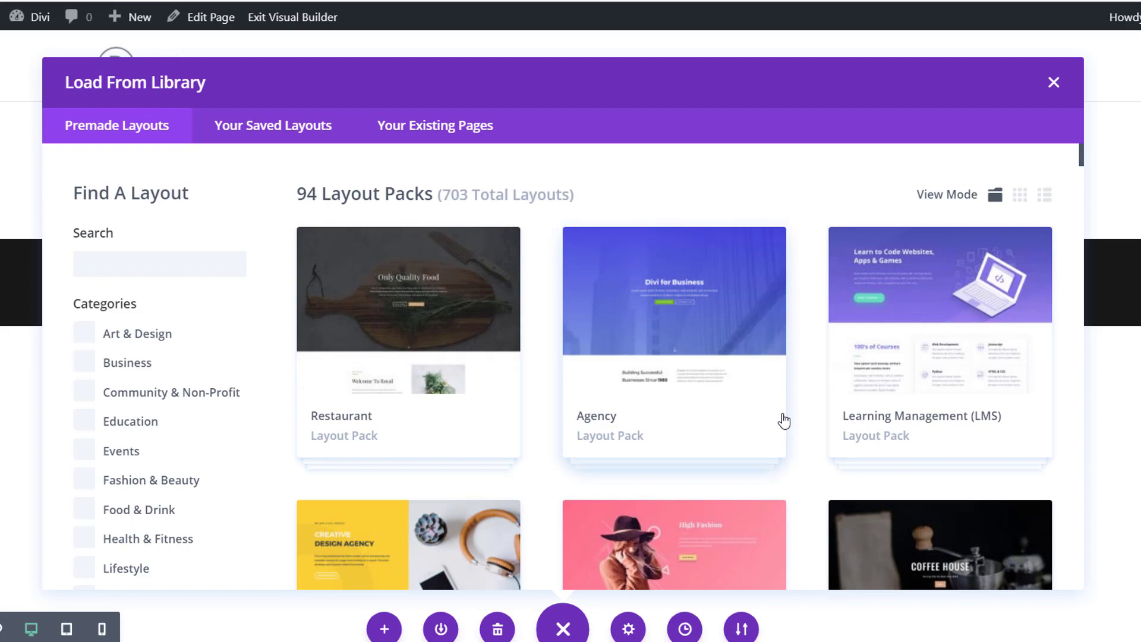
scroll(785, 421, "down", 20)
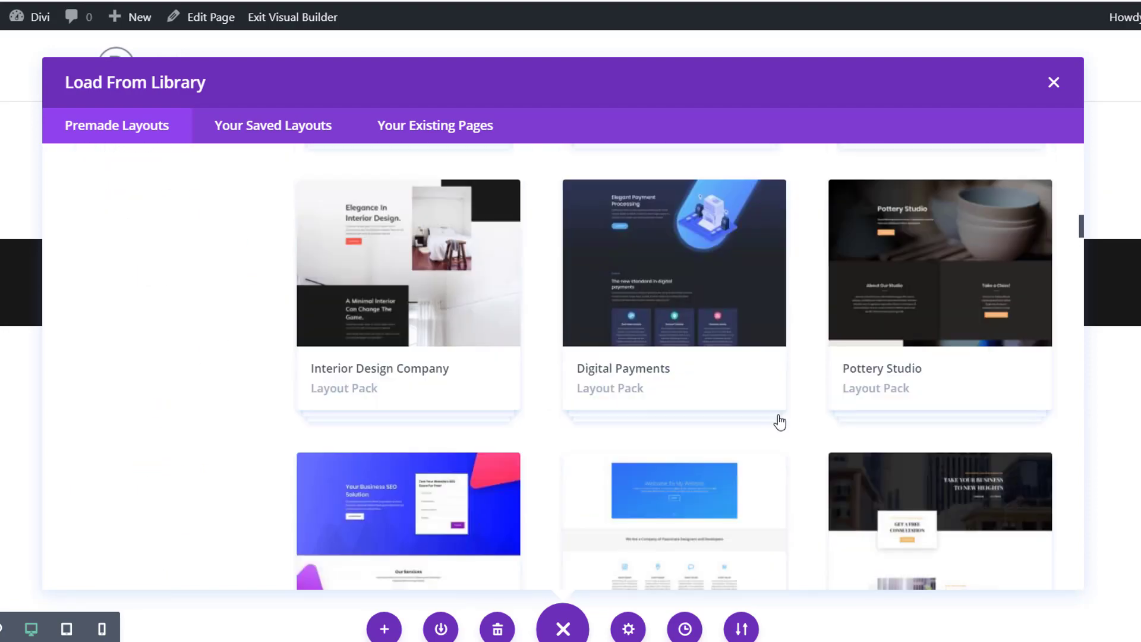
scroll(780, 422, "down", 20)
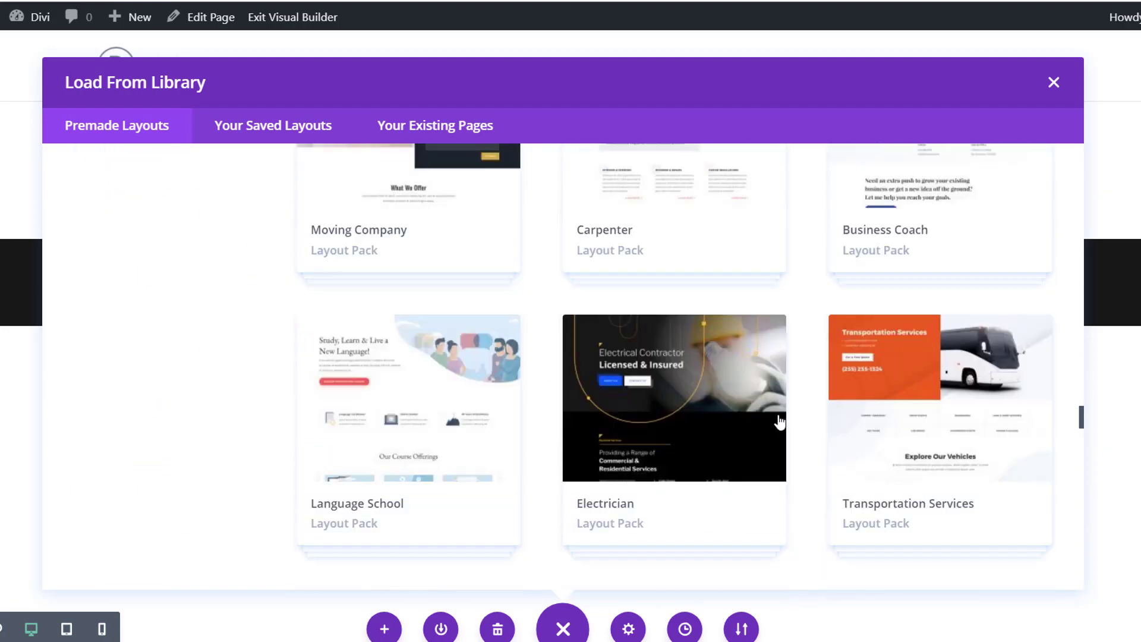
scroll(779, 421, "down", 20)
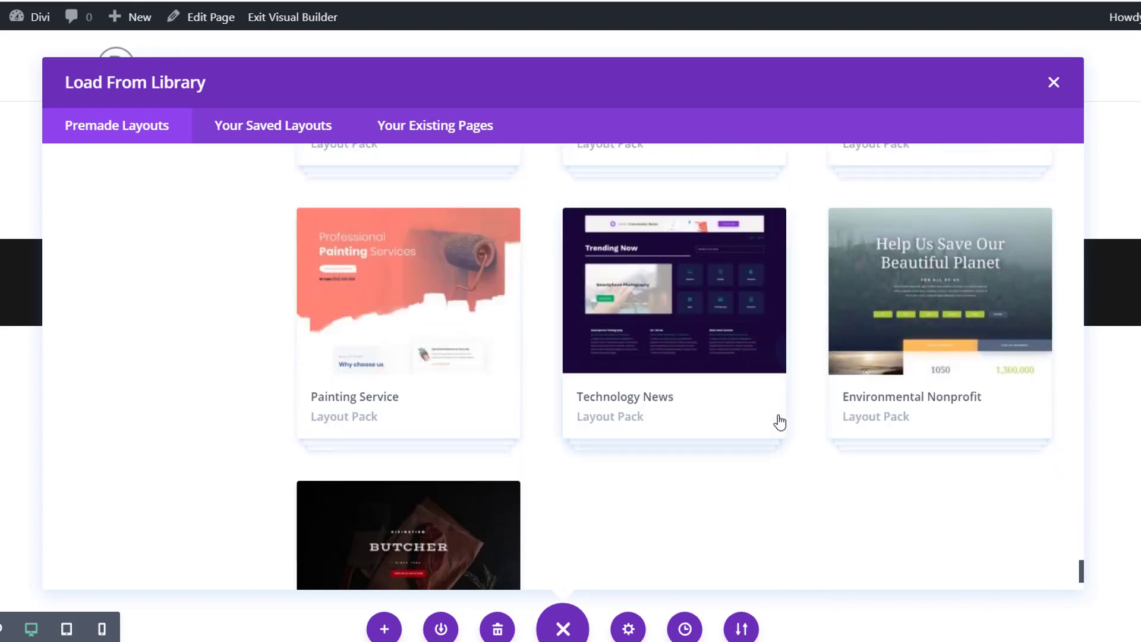
left_click(455, 402)
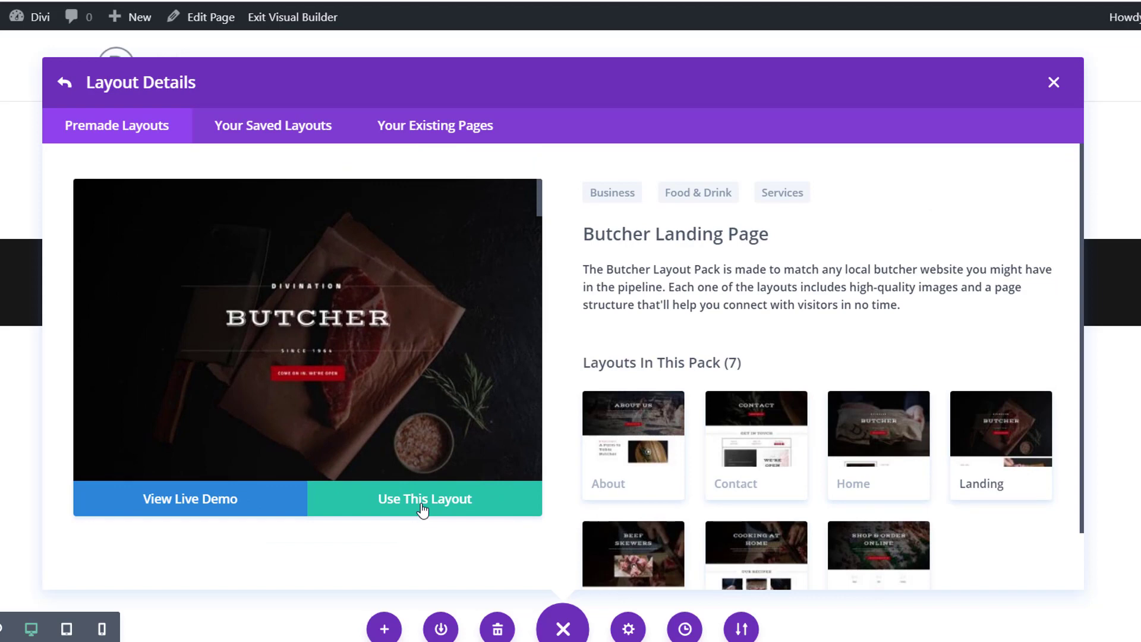
left_click(422, 502)
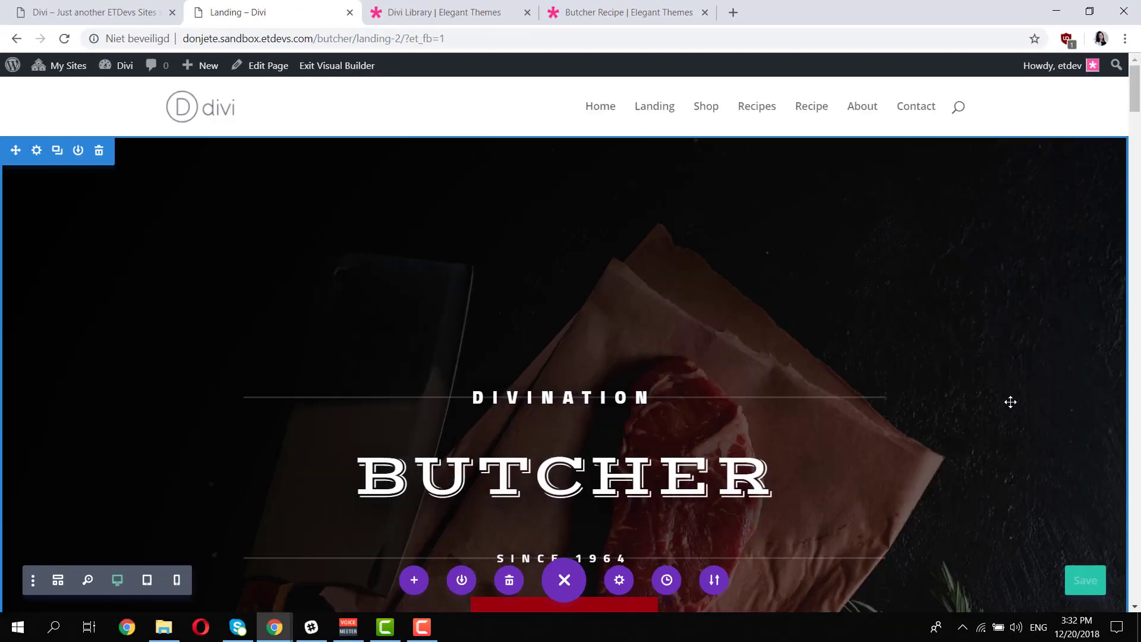
Look through the content settings of the "Butcher" heading text module in the hero section and close them
scroll(927, 441, "down", 3)
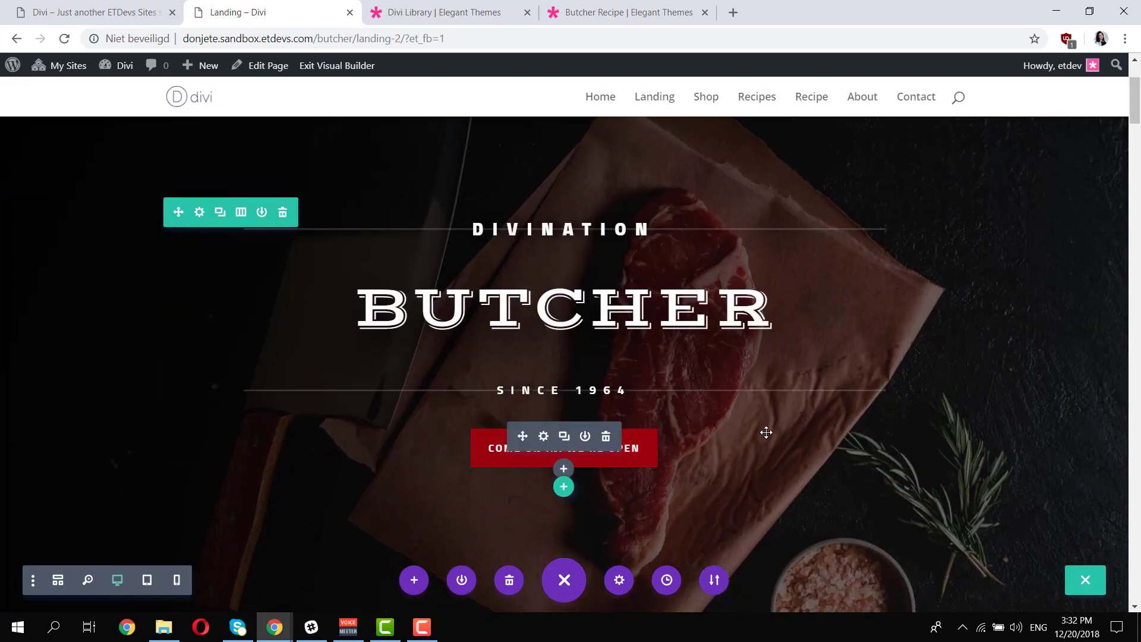
scroll(767, 428, "up", 1)
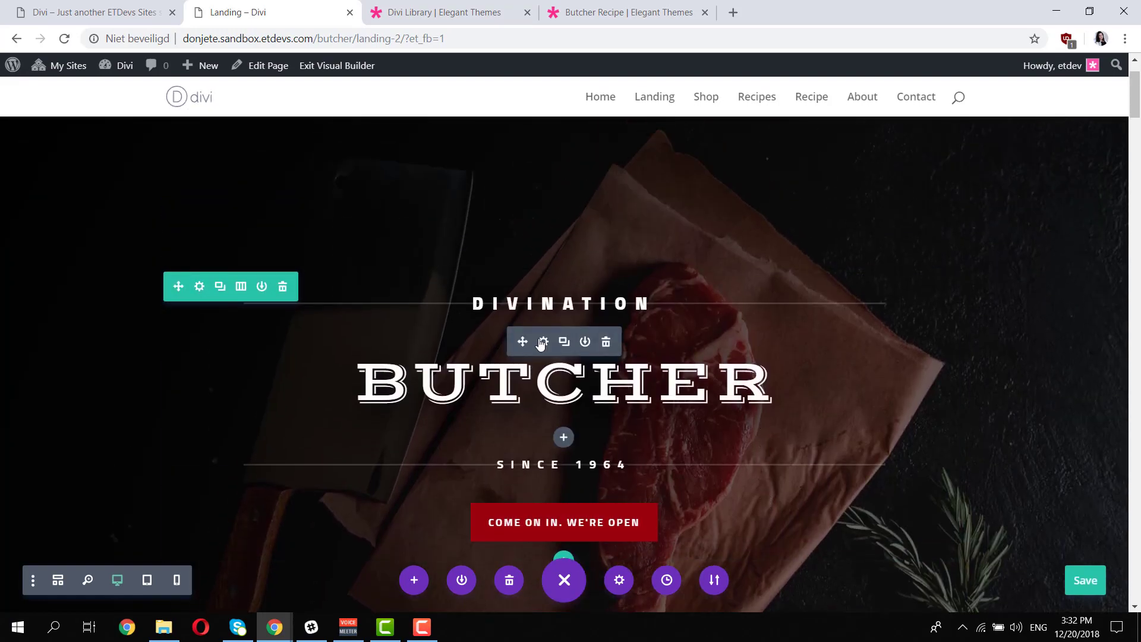
left_click(542, 342)
left_click_drag(262, 131, 695, 183)
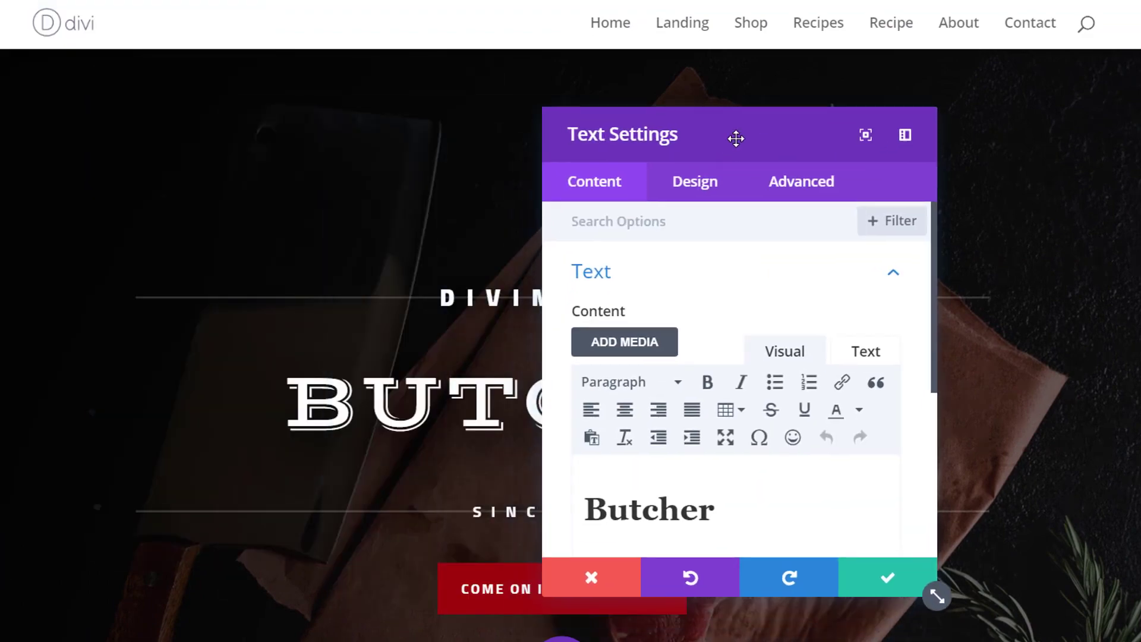
scroll(740, 416, "down", 2)
scroll(686, 423, "down", 2)
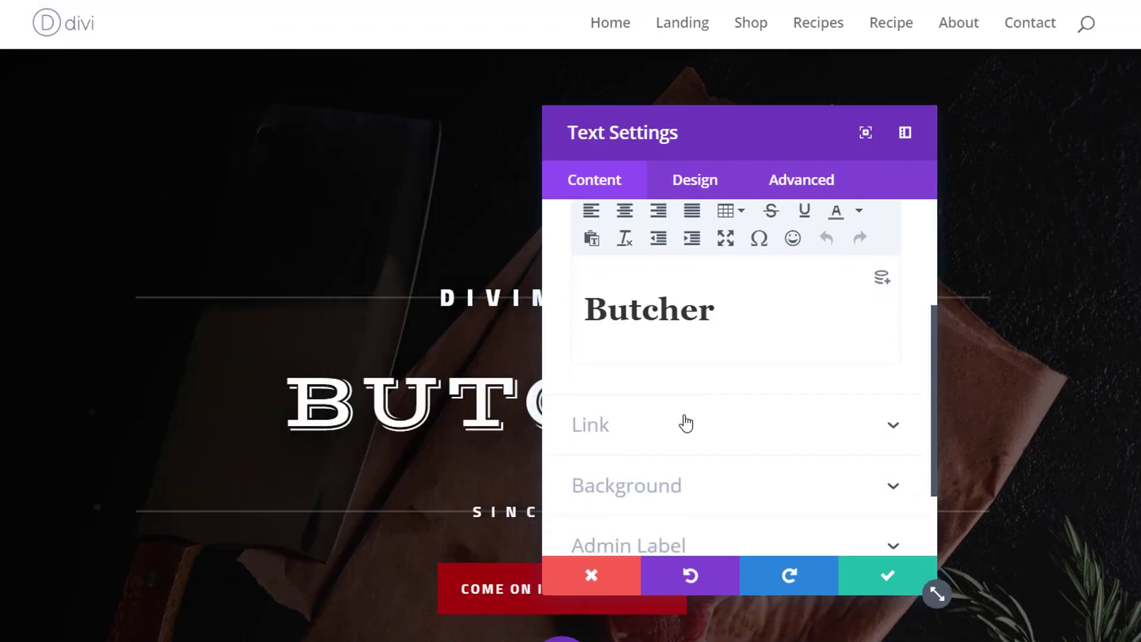
left_click(850, 581)
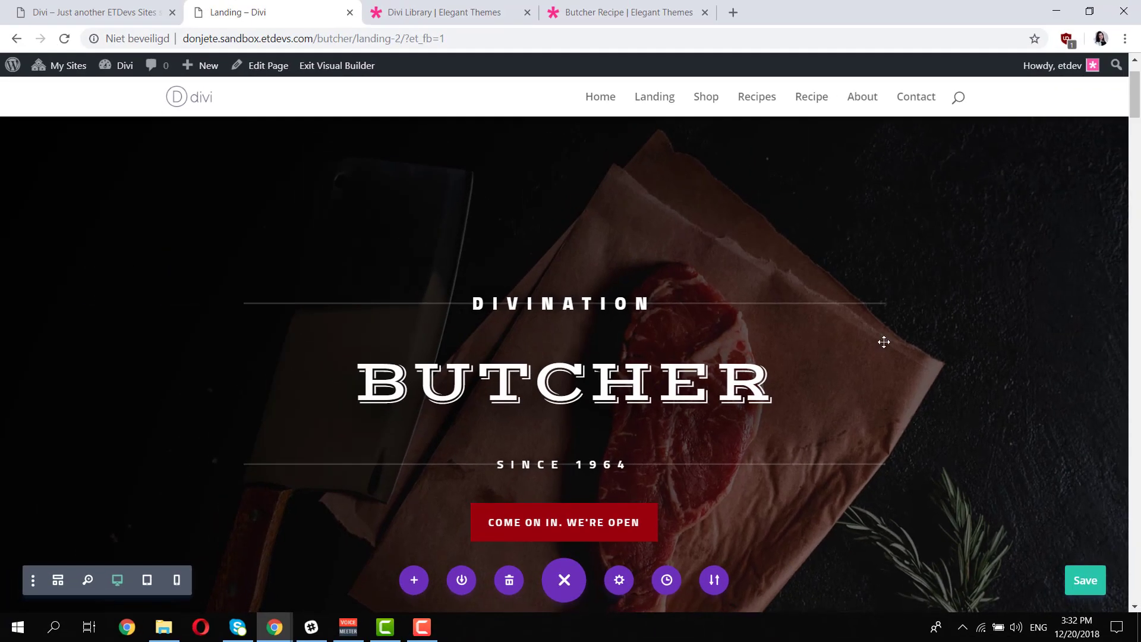
Open the hero section's background gradient settings and bring up the first gradient color for editing
scroll(930, 339, "down", 5)
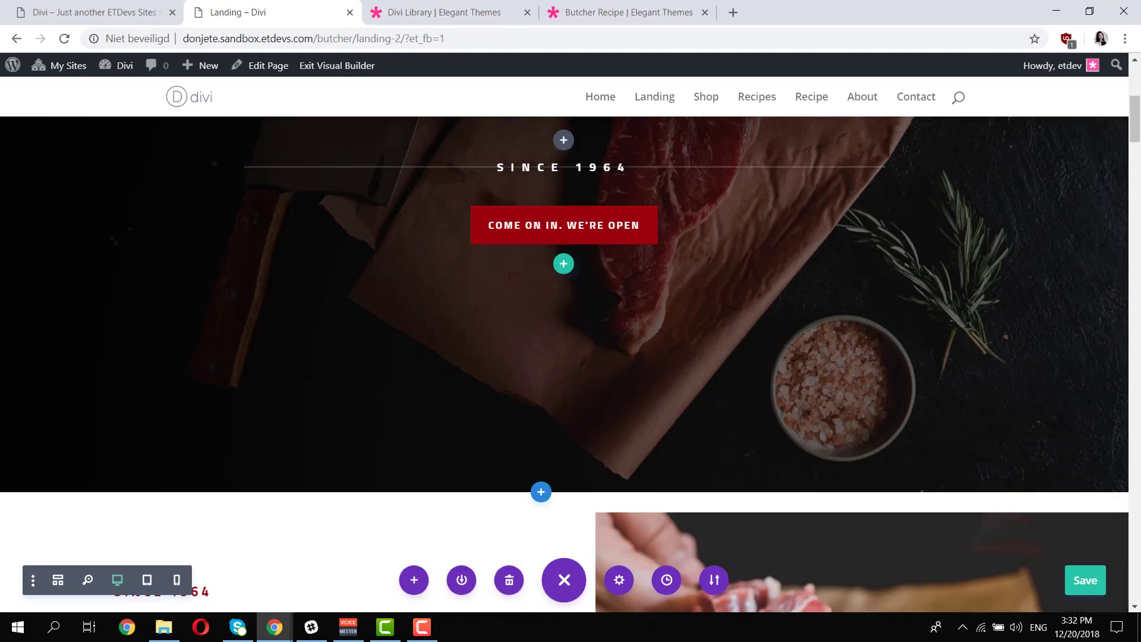
scroll(931, 339, "up", 5)
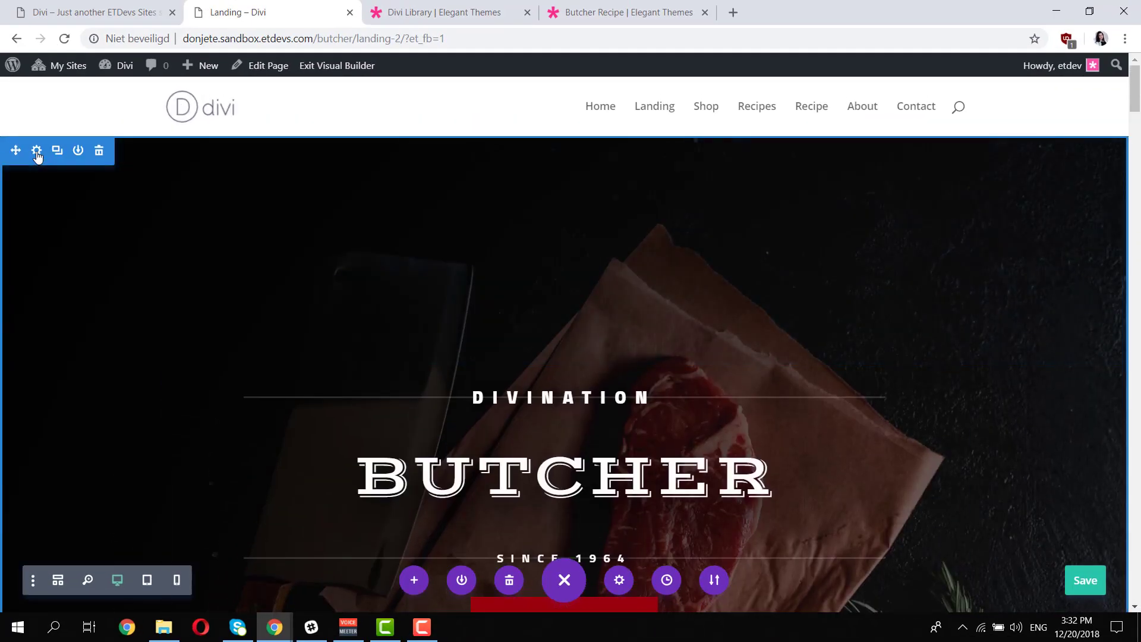
left_click(36, 150)
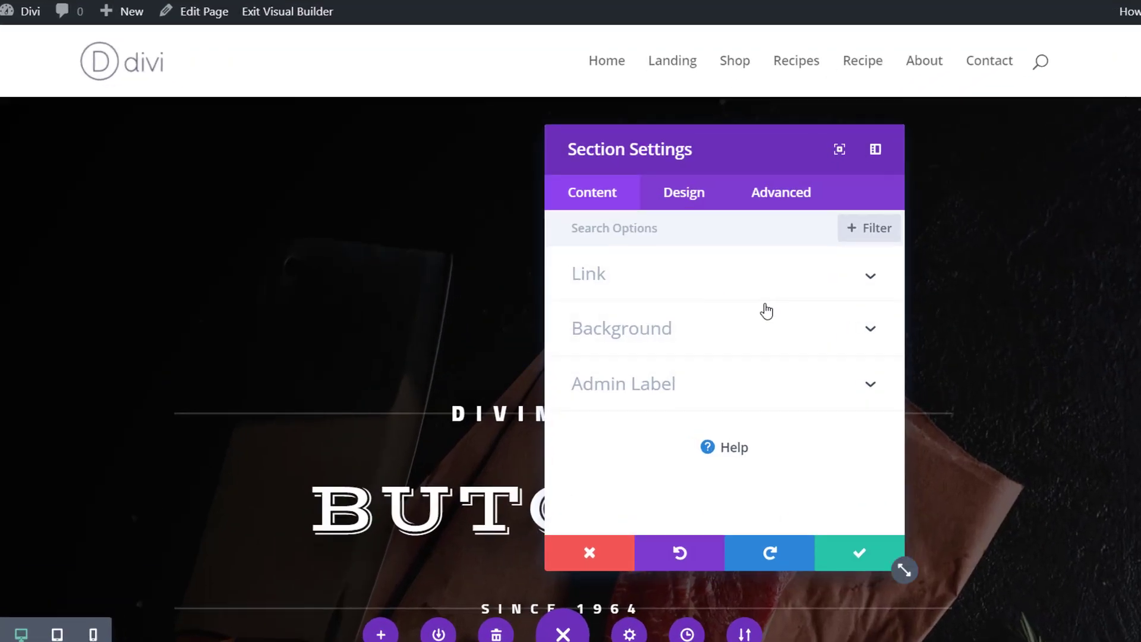
left_click(754, 342)
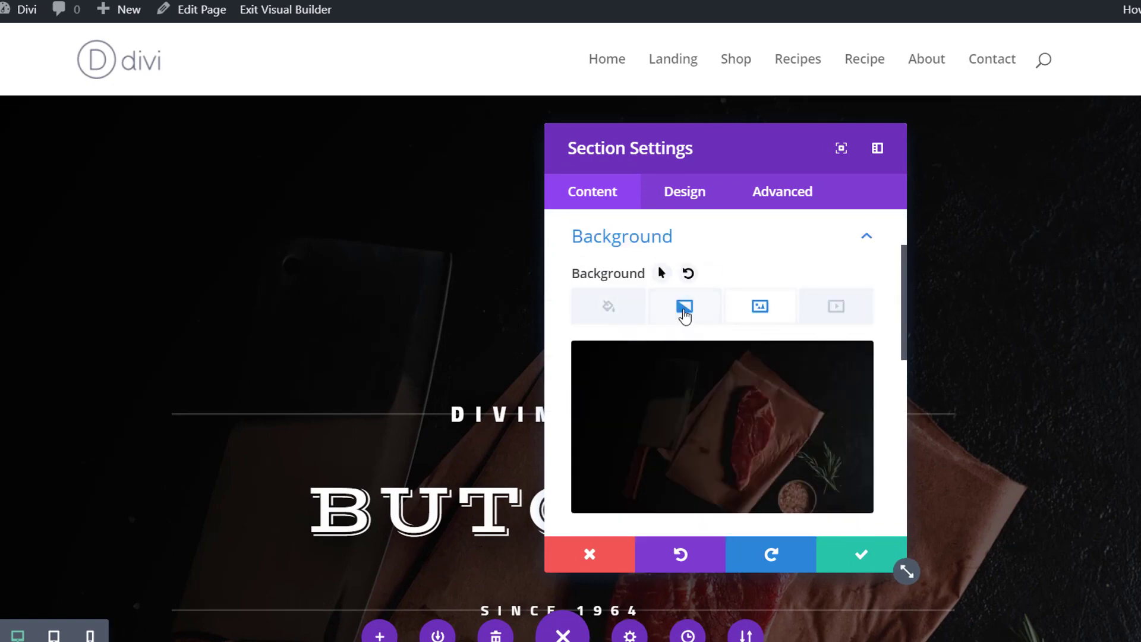
left_click(684, 314)
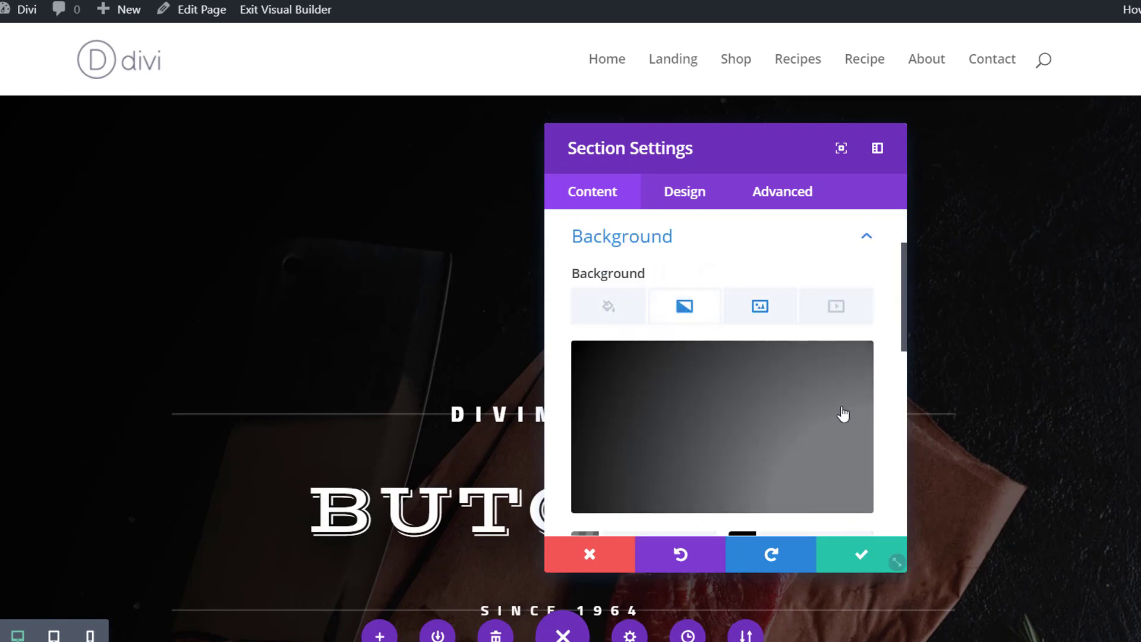
scroll(843, 415, "down", 3)
left_click(663, 364)
Try light grey, red rgba(224,43,32,0.5) and purple as the first gradient color, and discard the section changes
scroll(652, 331, "up", 2)
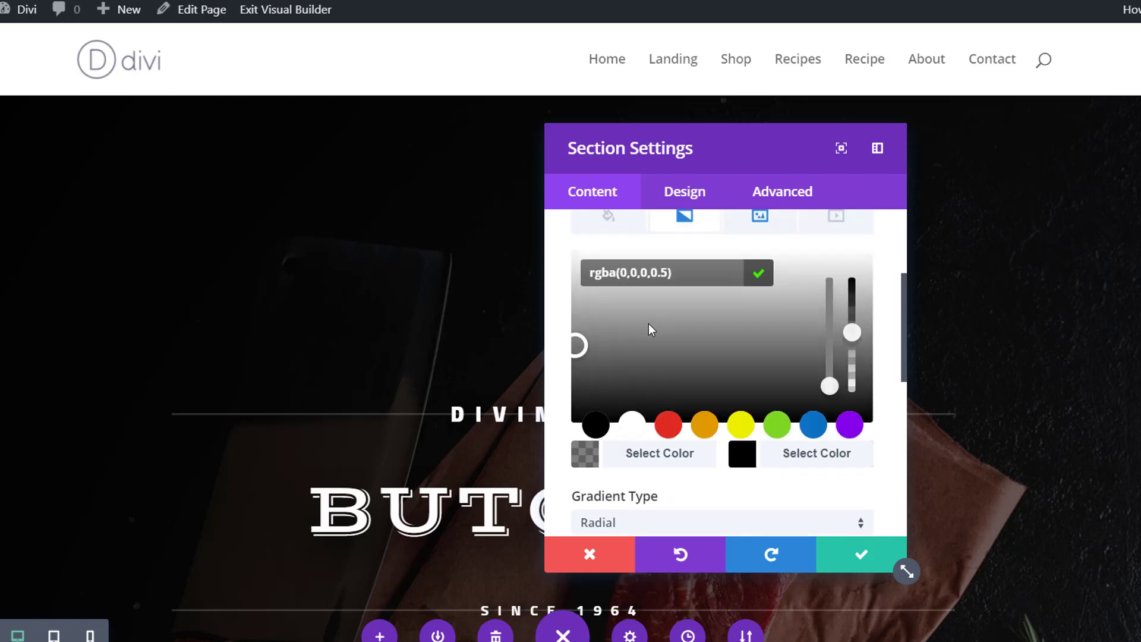
left_click_drag(652, 331, 677, 262)
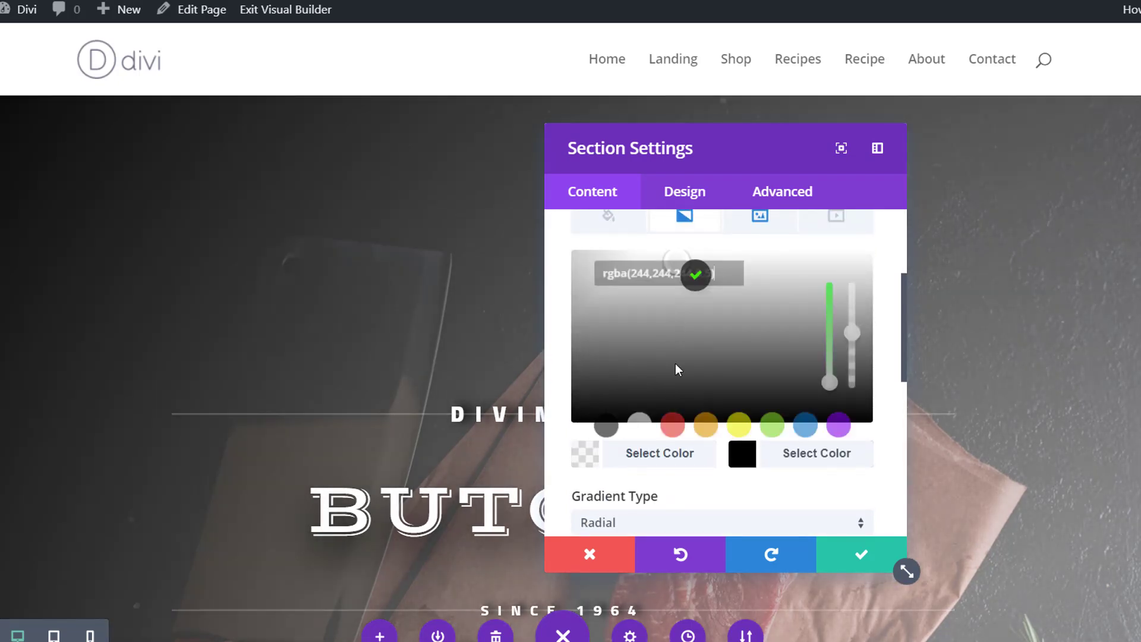
left_click(671, 425)
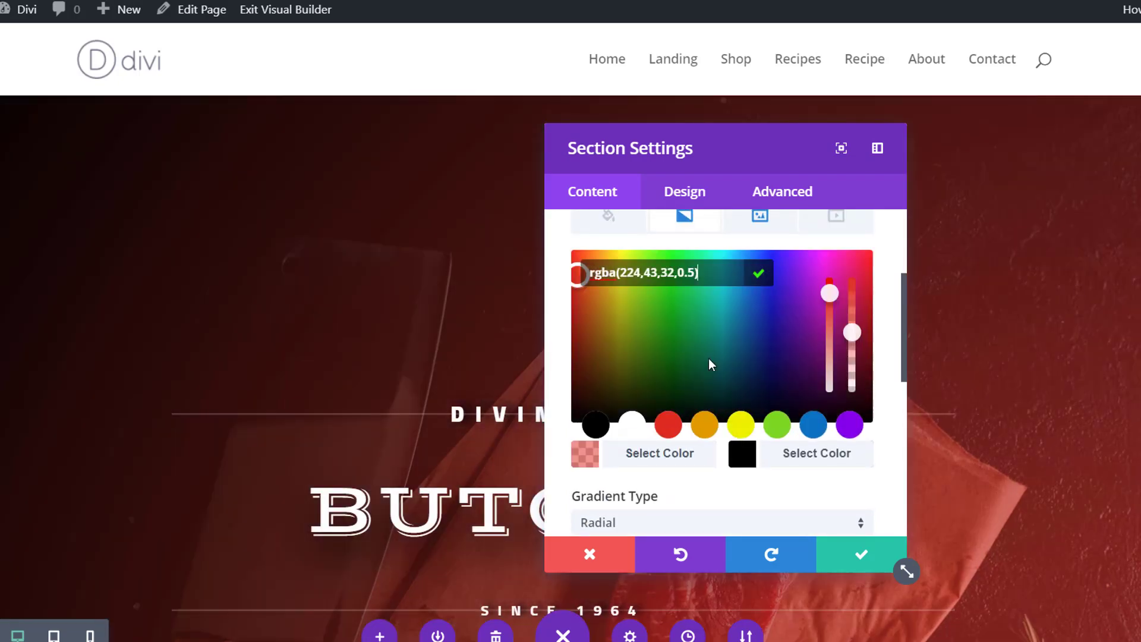
mouse_move(726, 348)
left_mouse_down()
mouse_move(771, 314)
mouse_move(785, 240)
left_mouse_up()
left_click(785, 241)
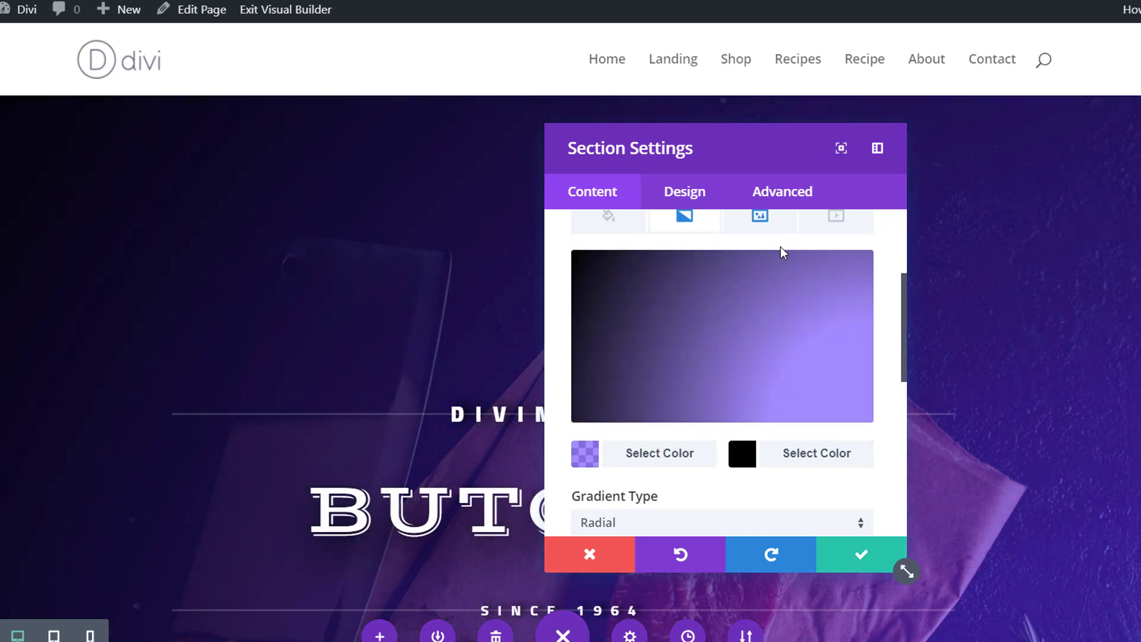
left_click(588, 555)
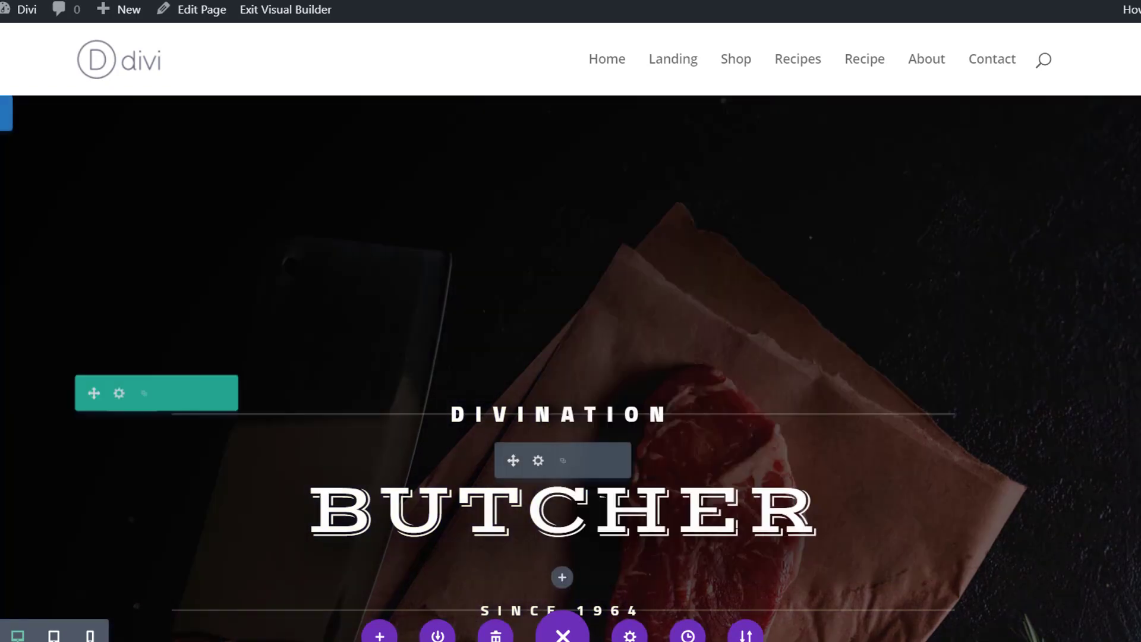
Open Find & Replace for the Heading 1 font in the design settings of the "Butcher" text module
scroll(918, 468, "down", 5)
scroll(910, 467, "up", 4)
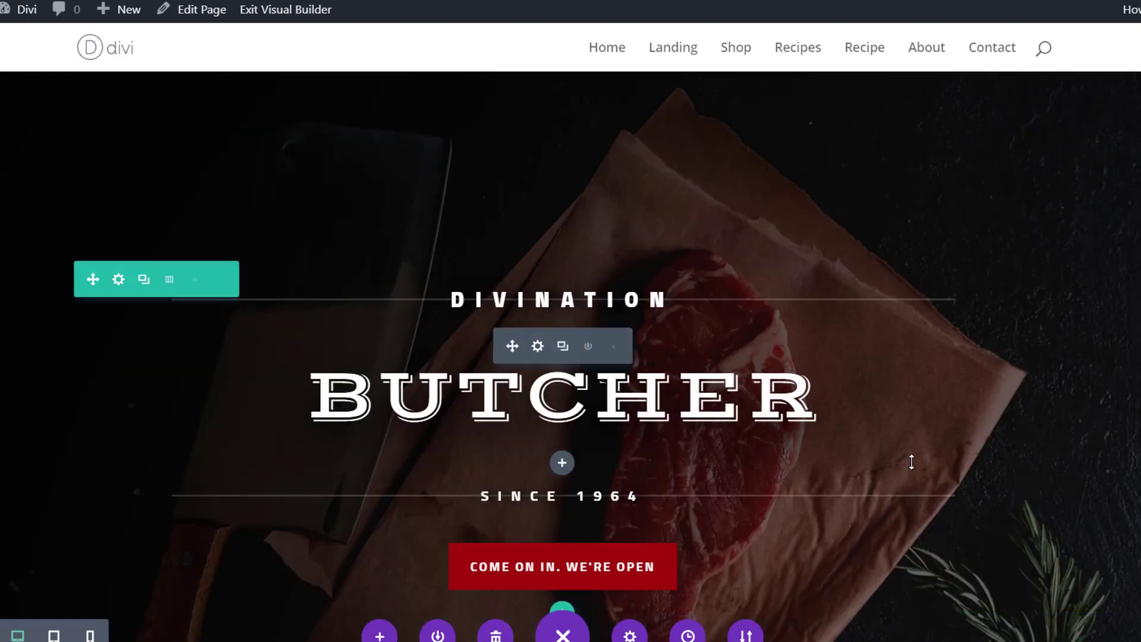
scroll(912, 462, "down", 3)
scroll(912, 462, "up", 3)
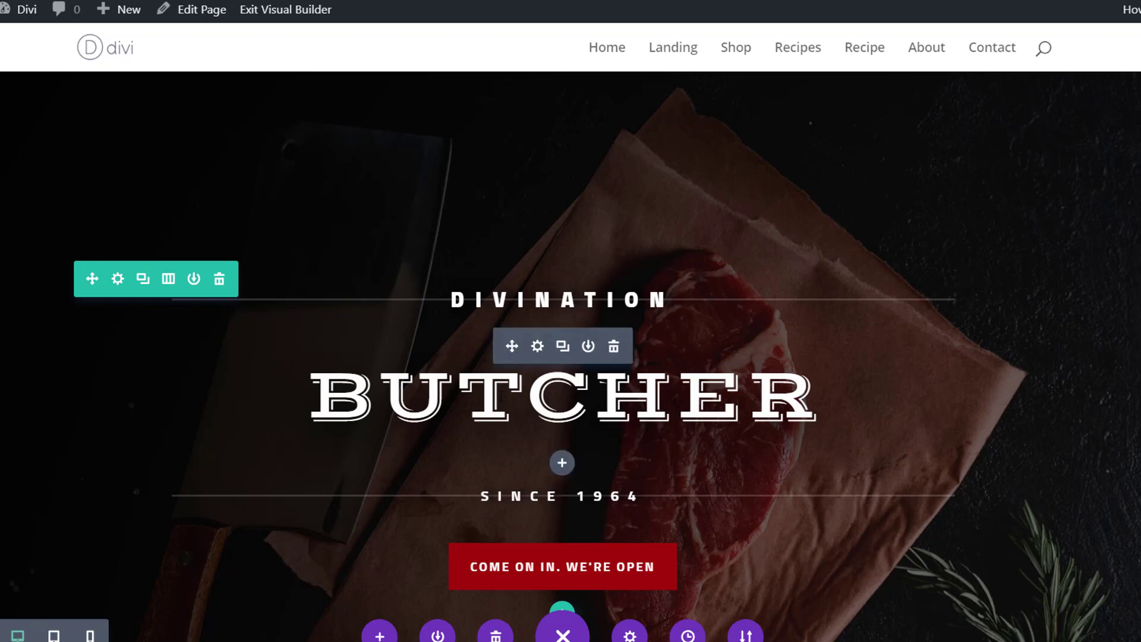
left_click(538, 347)
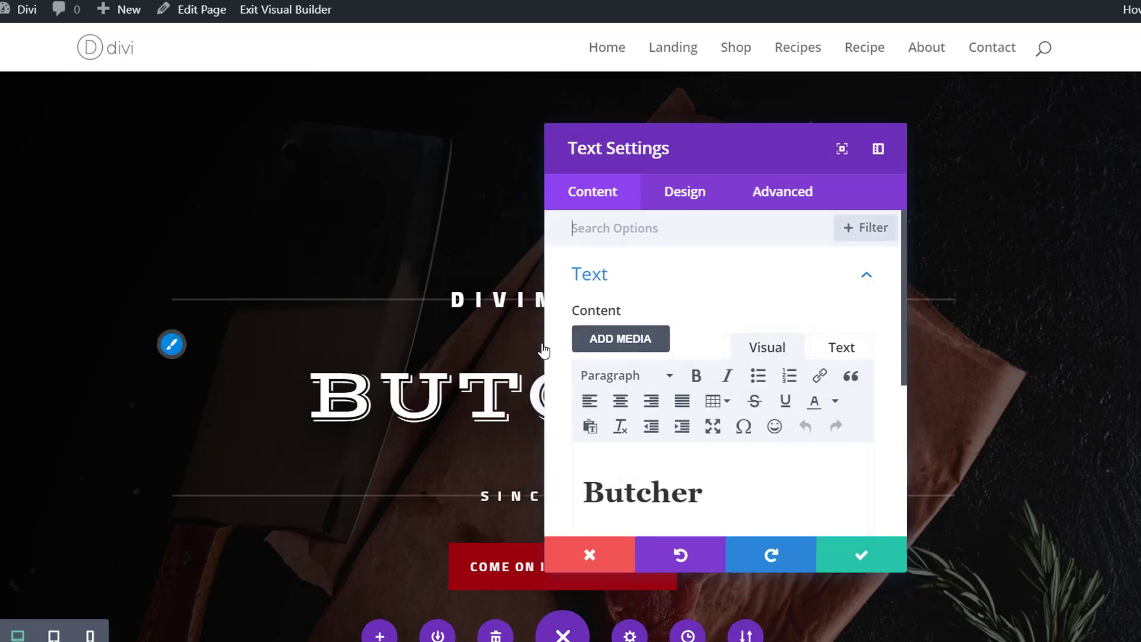
left_click(755, 493)
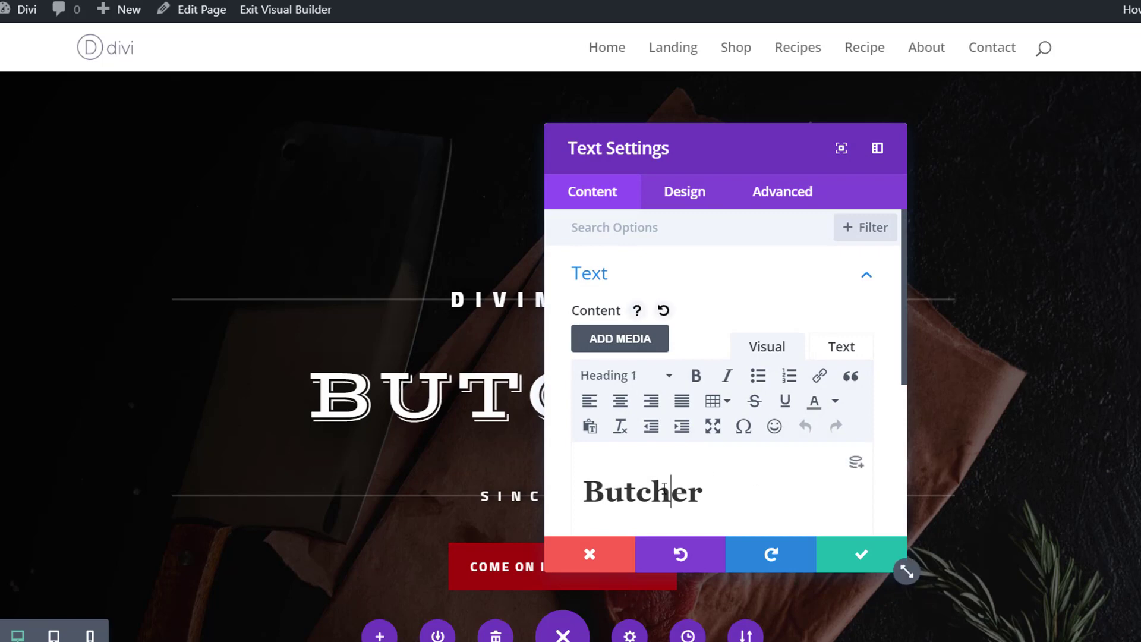
left_click(705, 202)
left_click(687, 324)
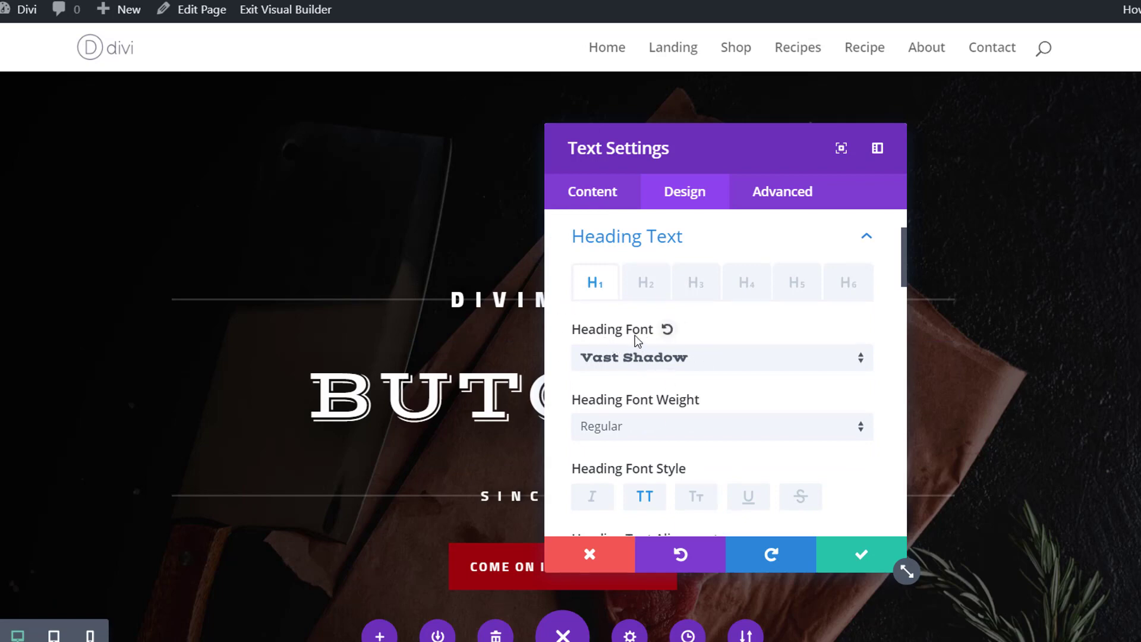
right_click(695, 333)
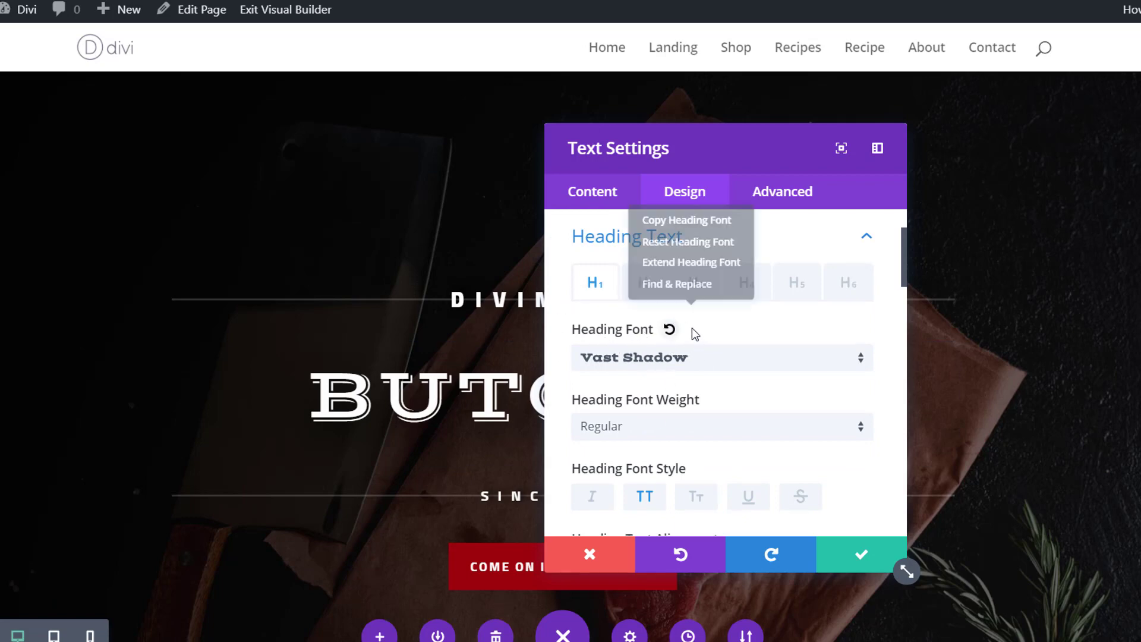
left_click(677, 295)
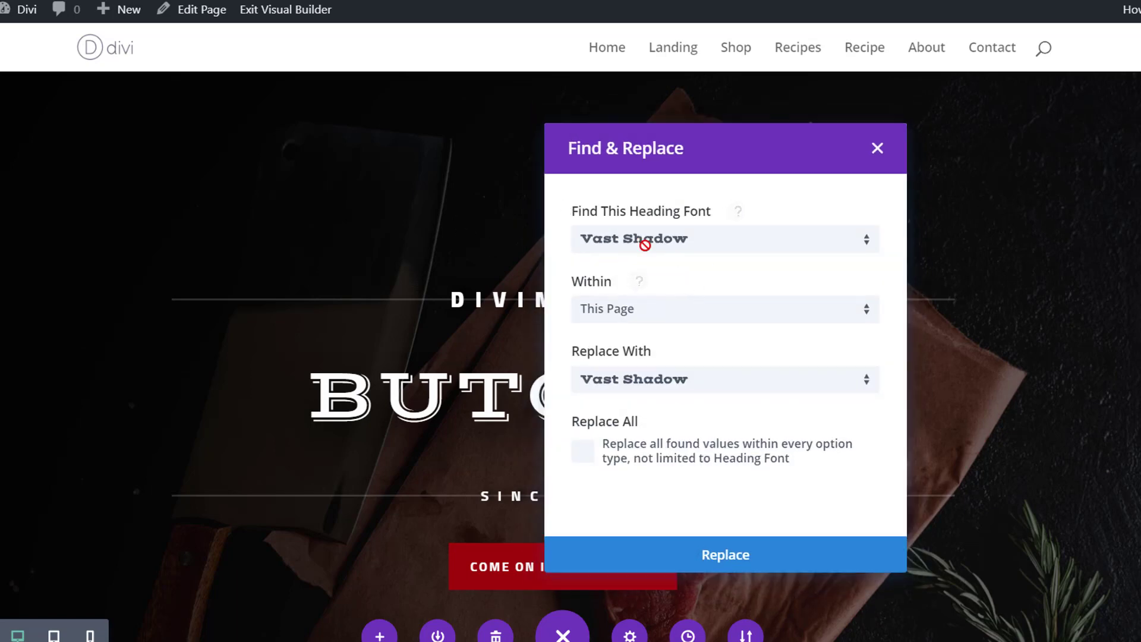
Replace the Vast Shadow font with Abril Fatface across this page for every option type, and save the text module
left_click(664, 377)
scroll(675, 415, "down", 2)
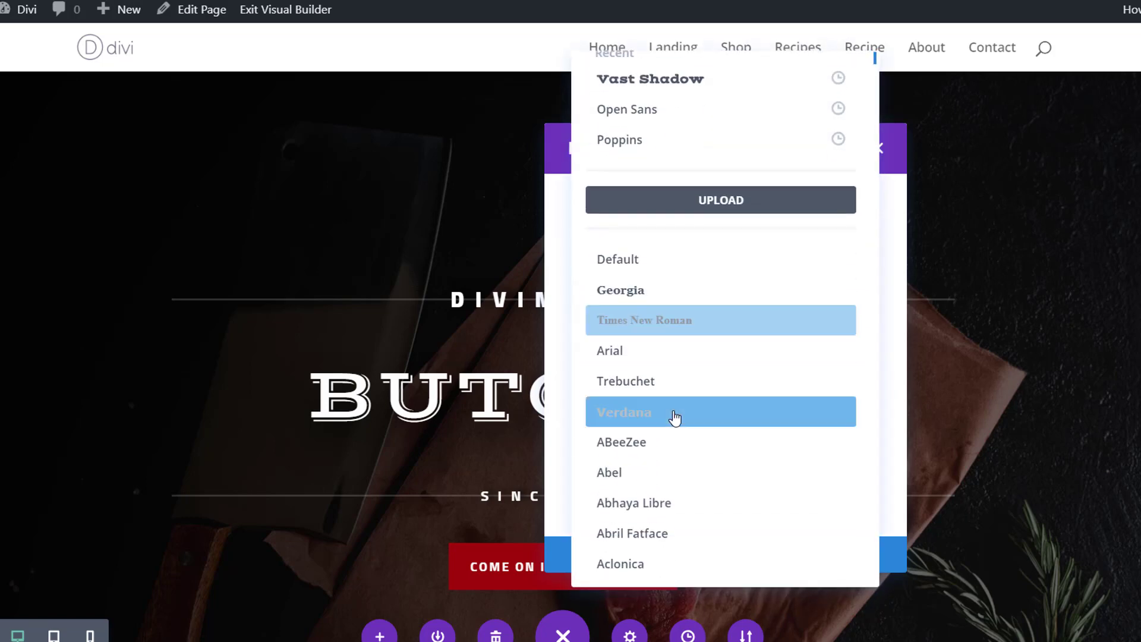
scroll(690, 464, "down", 2)
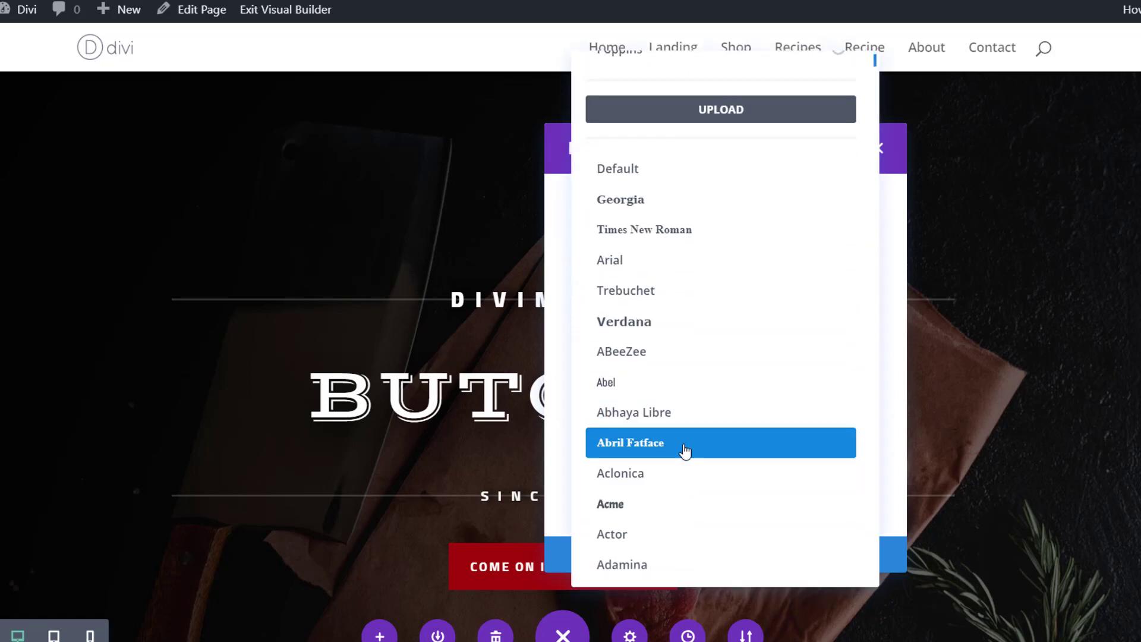
left_click(683, 448)
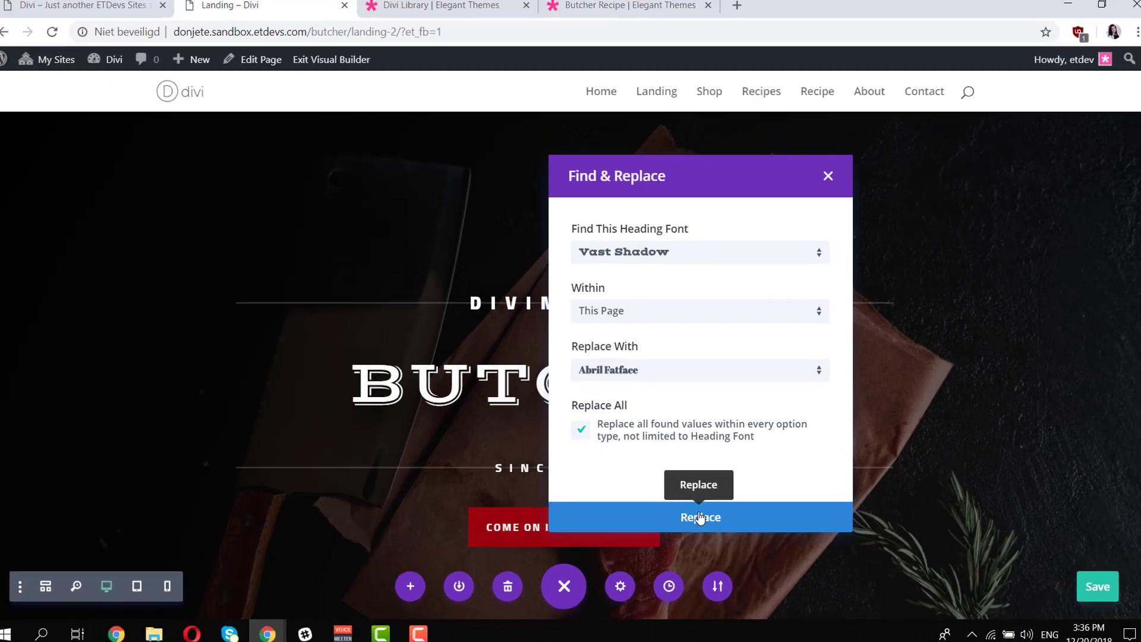
left_click(724, 555)
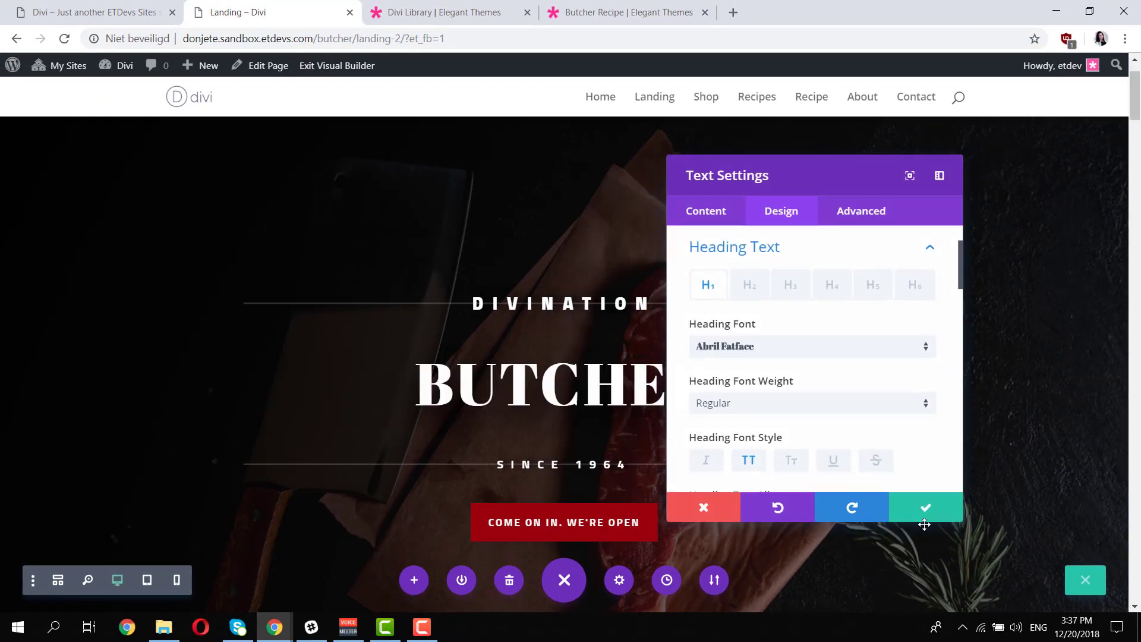
left_click(916, 509)
Look through all sections of the landing page to check the replaced font in the headings
scroll(840, 301, "down", 10)
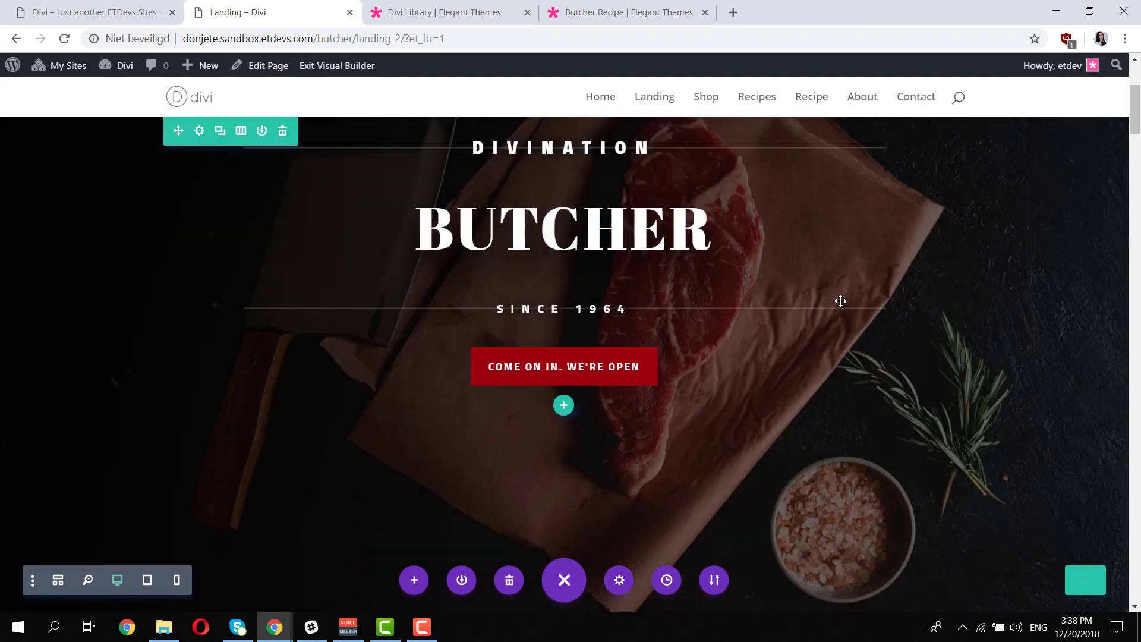
scroll(537, 428, "down", 12)
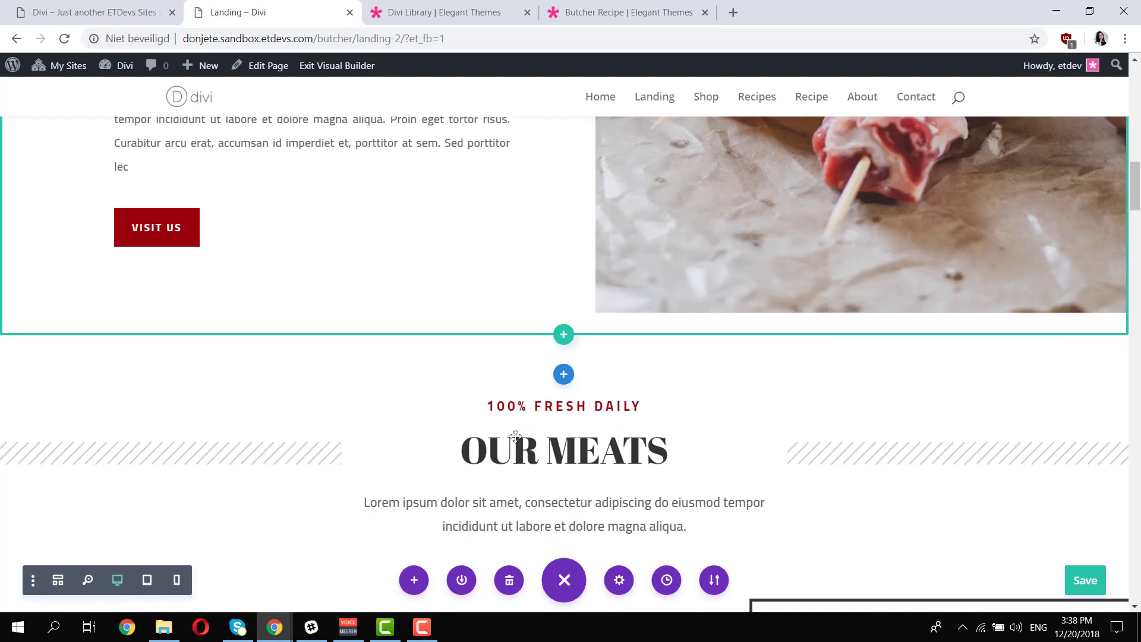
scroll(515, 436, "down", 12)
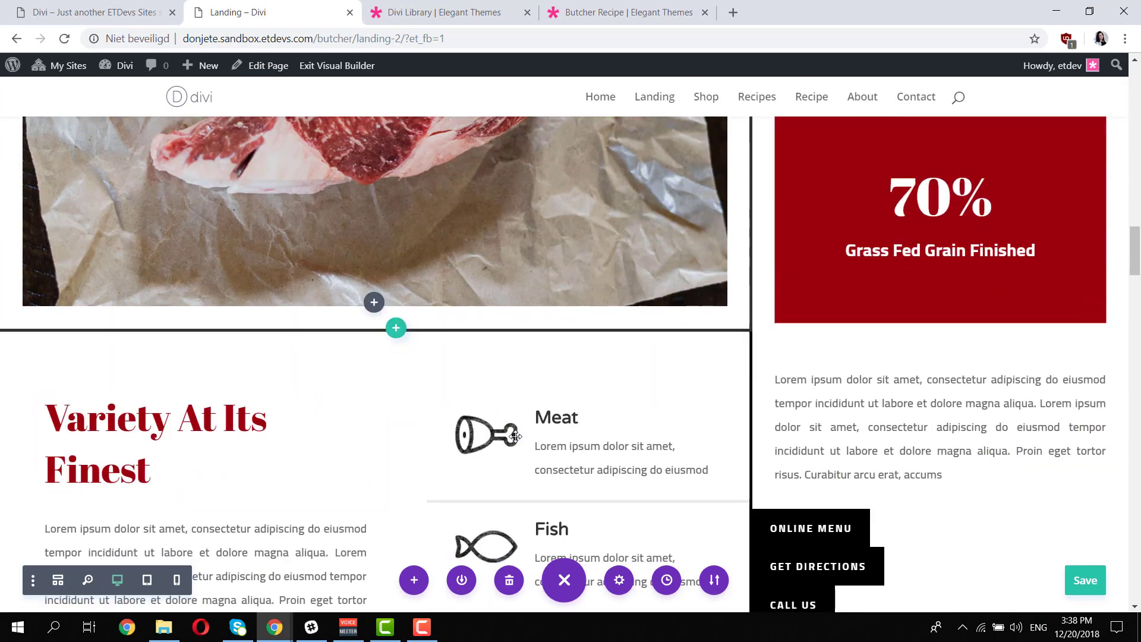
scroll(515, 436, "down", 10)
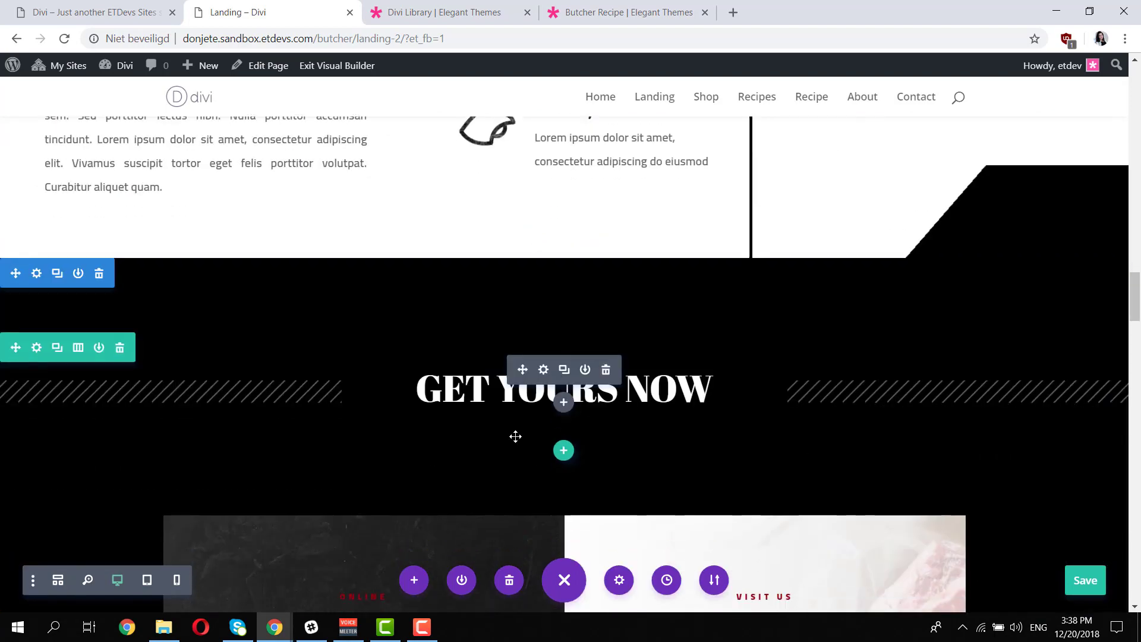
scroll(515, 436, "down", 10)
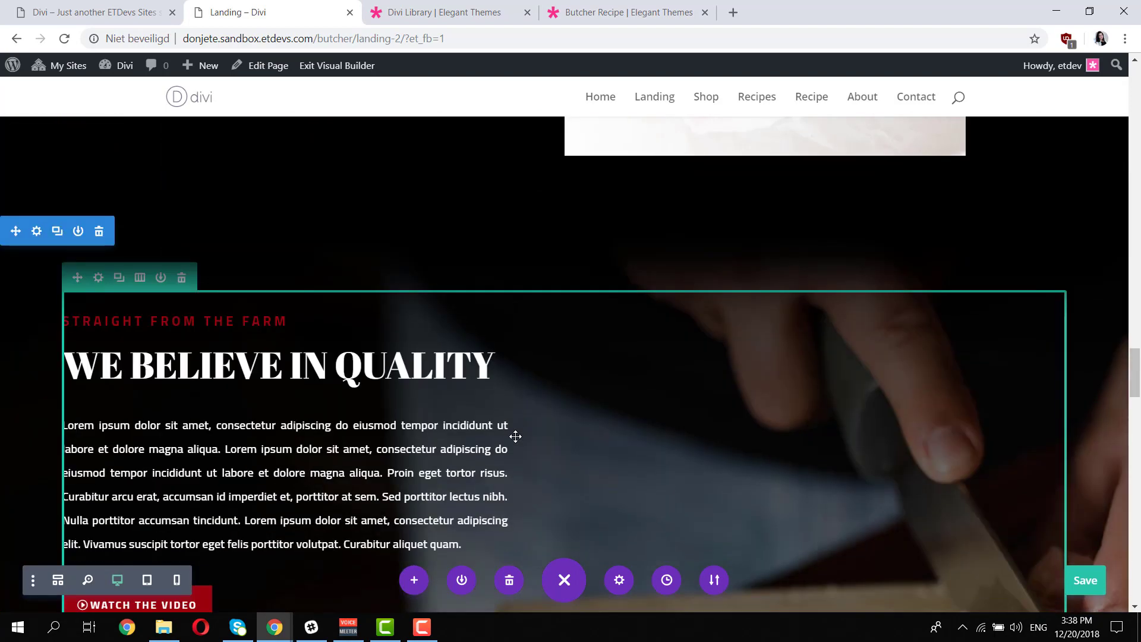
scroll(516, 437, "down", 10)
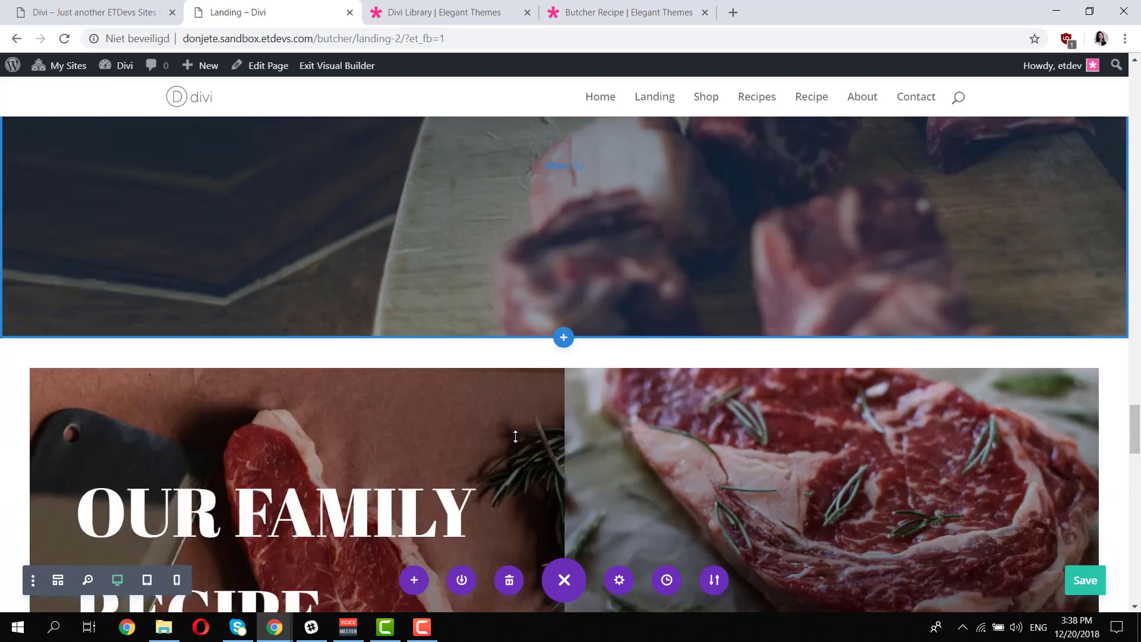
scroll(516, 437, "down", 7)
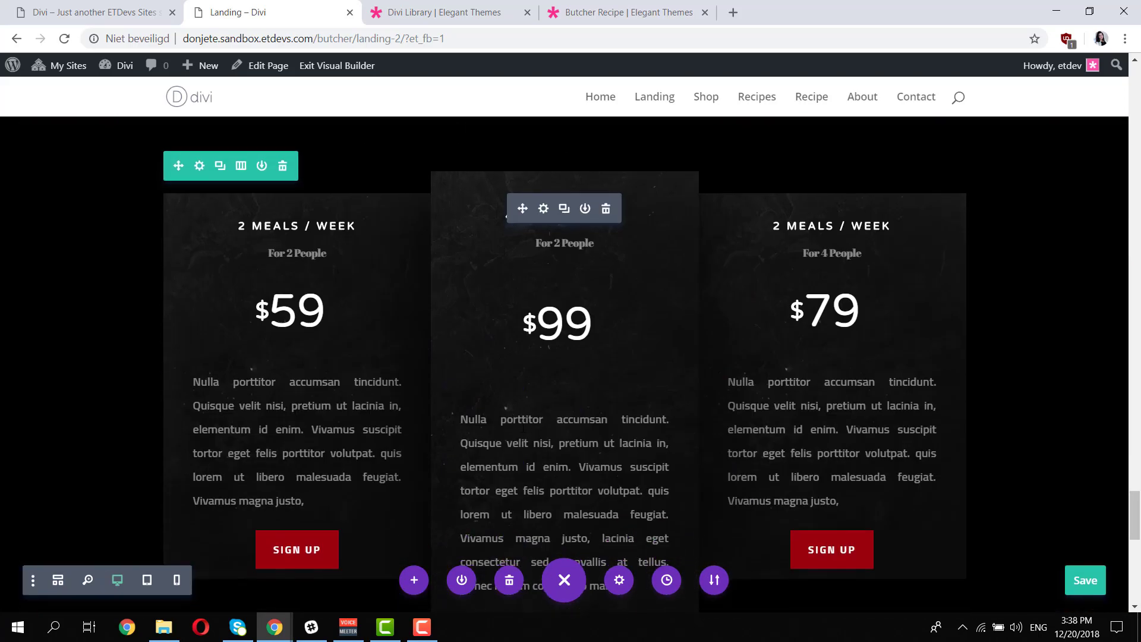
scroll(525, 437, "down", 3)
scroll(522, 428, "down", 9)
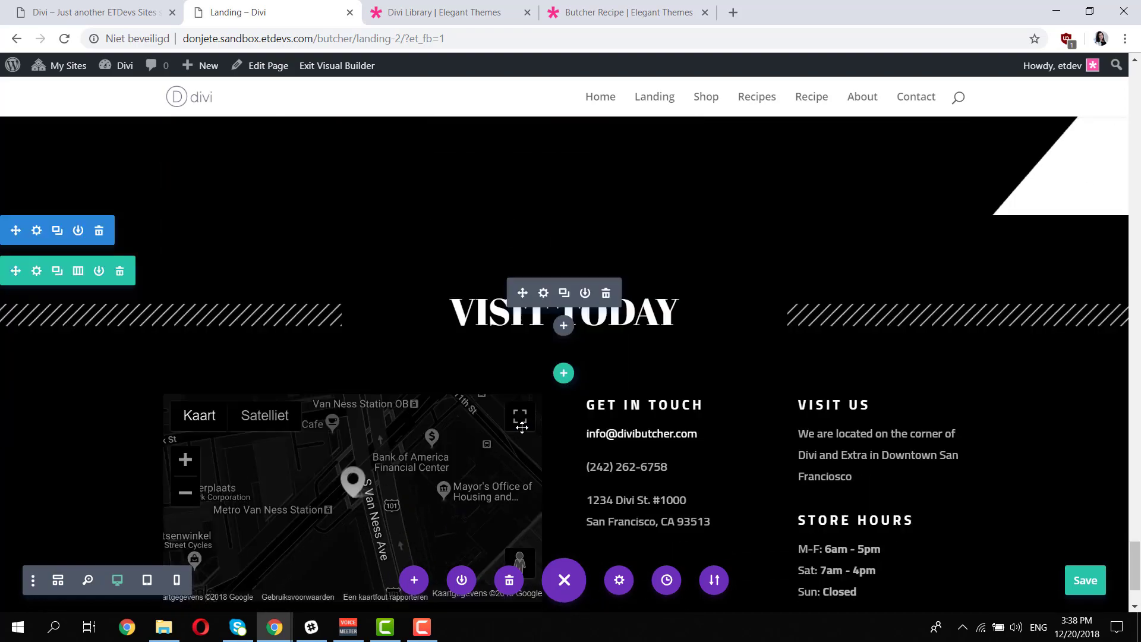
scroll(522, 428, "up", 5)
scroll(522, 428, "up", 20)
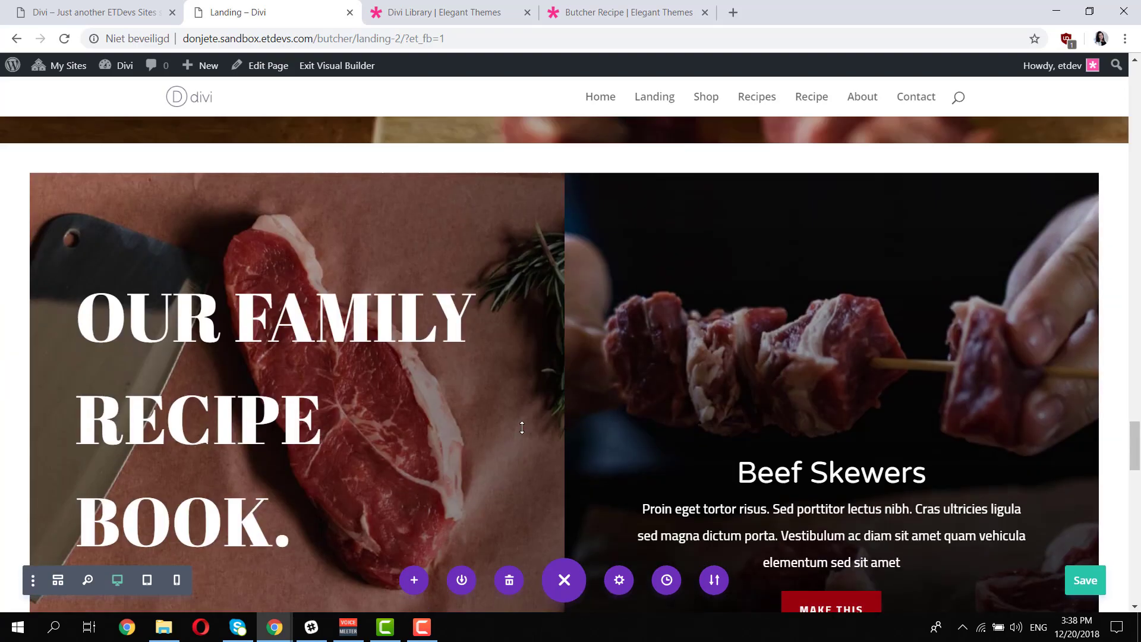
scroll(522, 427, "up", 20)
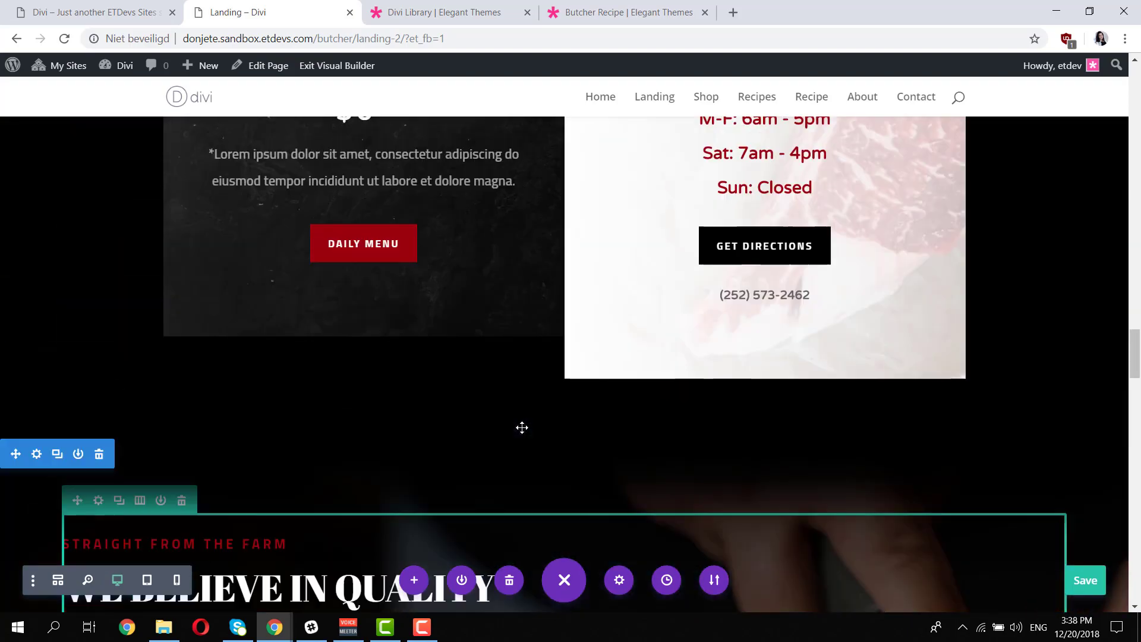
scroll(522, 428, "up", 10)
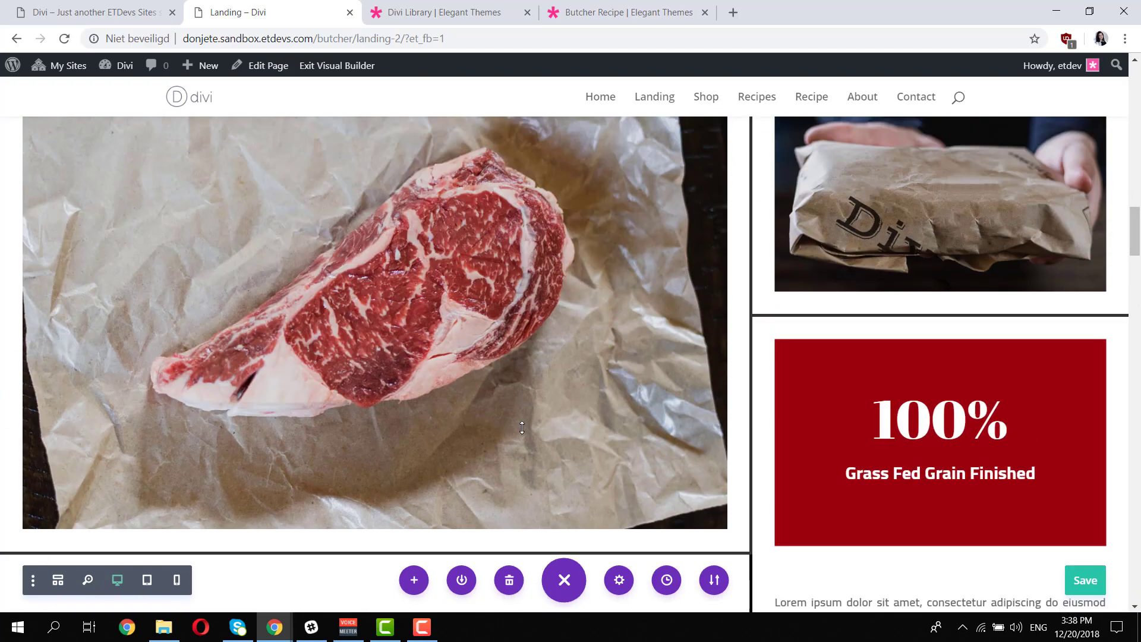